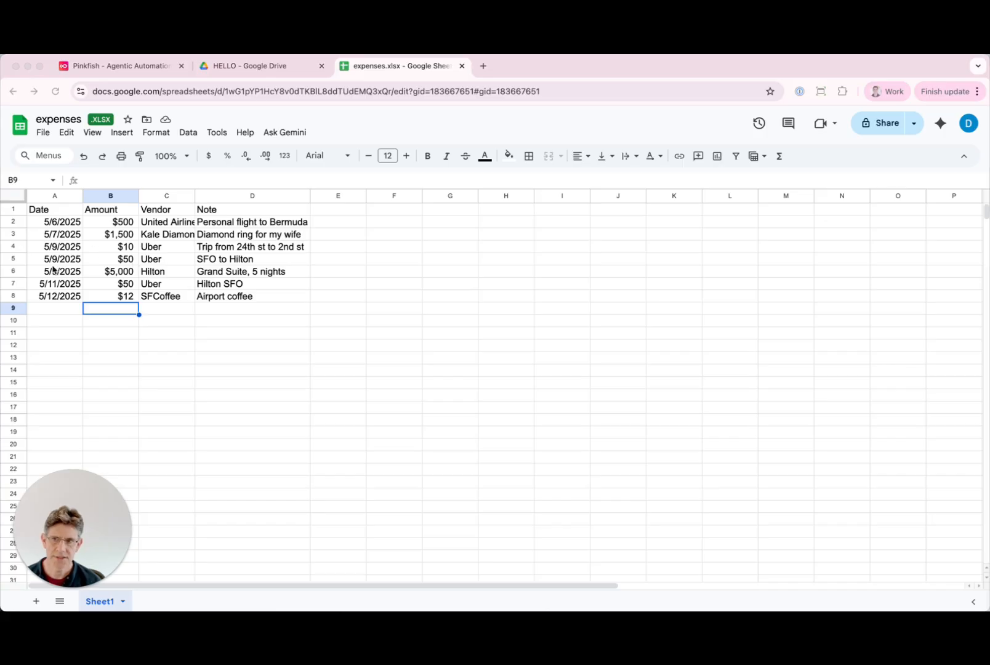
Check the HELLO folder in Google Drive, switch to the Pinkfish workflow, and reset Step 1.
left_click(250, 66)
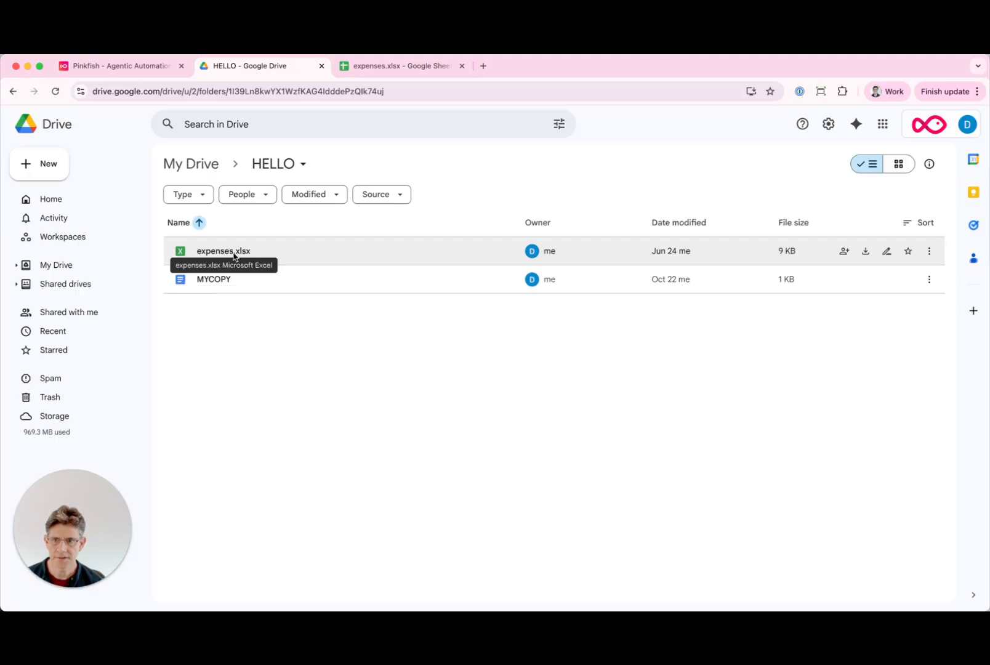
left_click(116, 66)
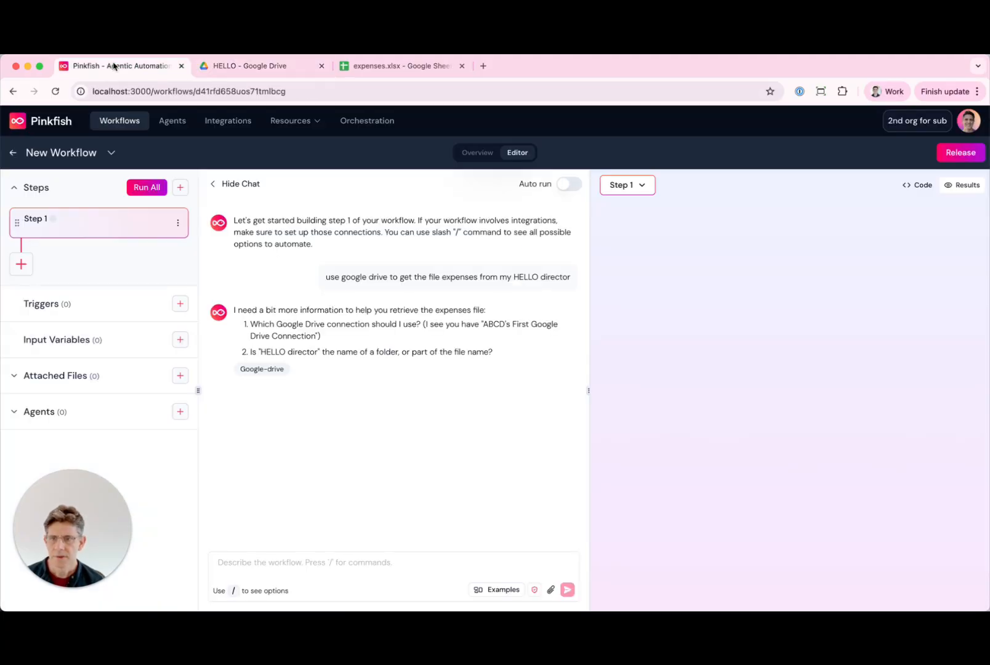
left_click(178, 223)
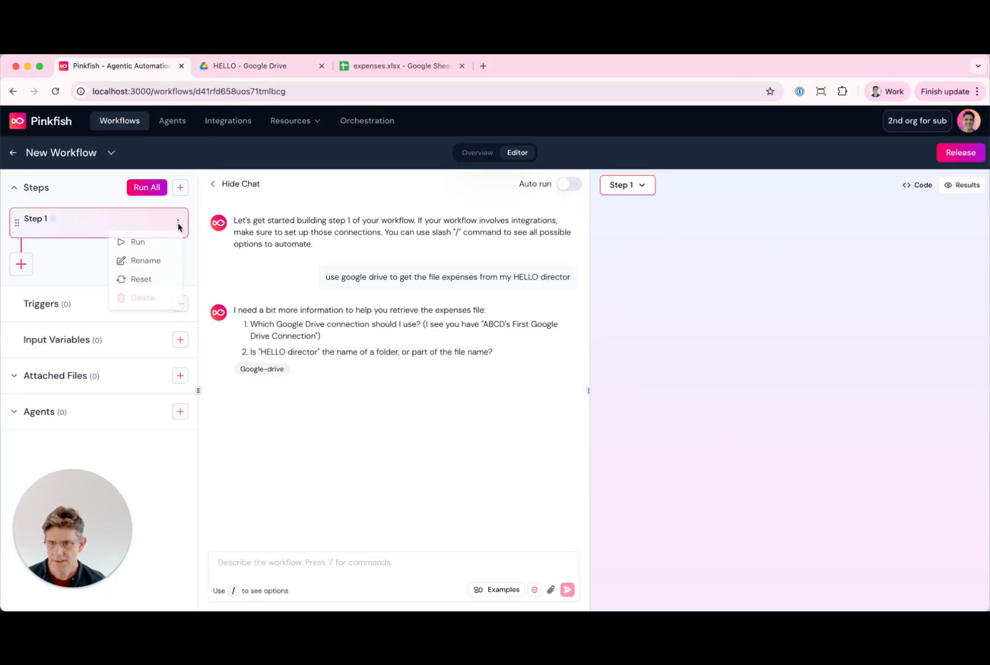
left_click(141, 280)
left_click(608, 387)
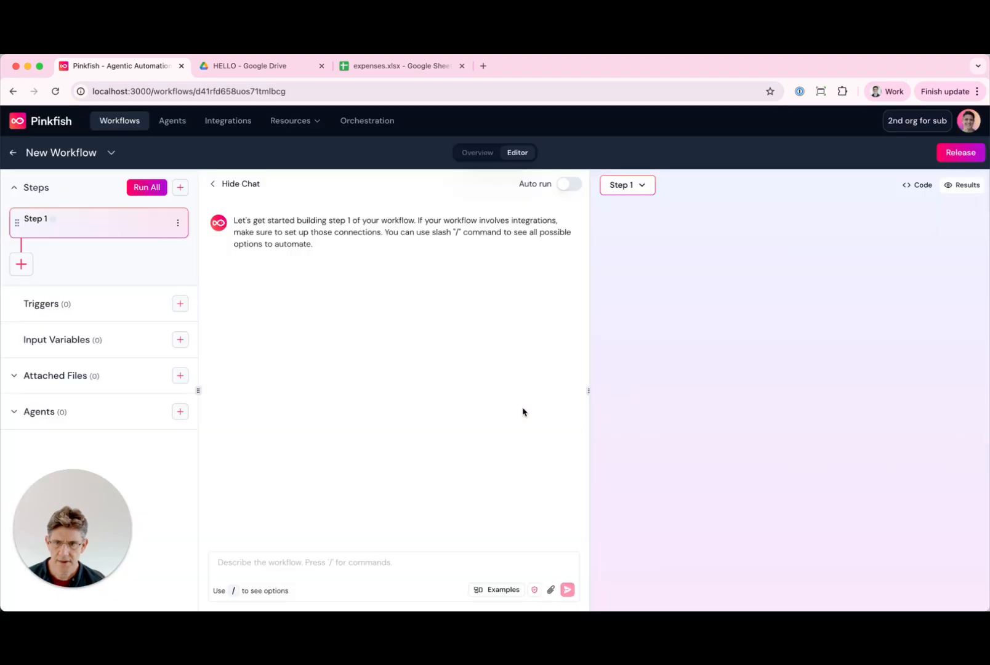
Submit the Step 1 prompt "get the file called expenses.xlsx from my HELLO directory in google drive".
left_click(256, 578)
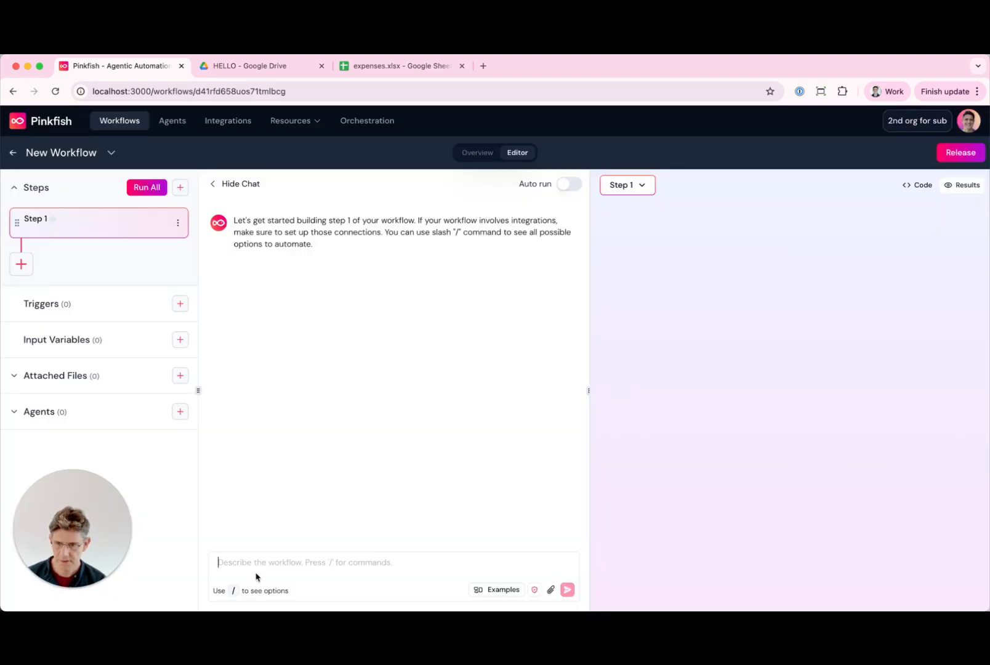
type("get the file c")
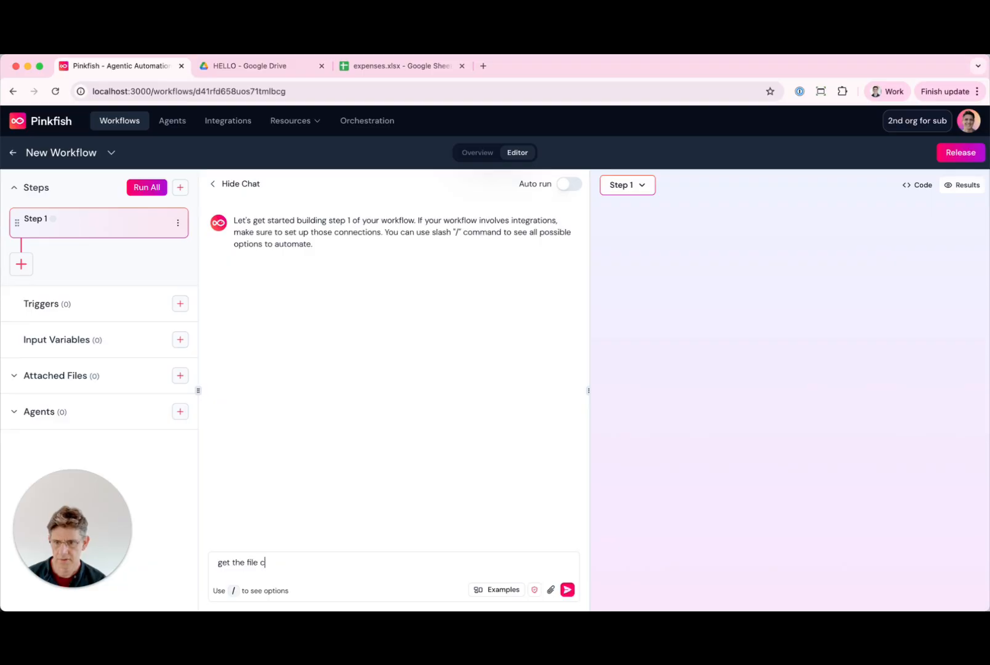
type("alled expenses.xls")
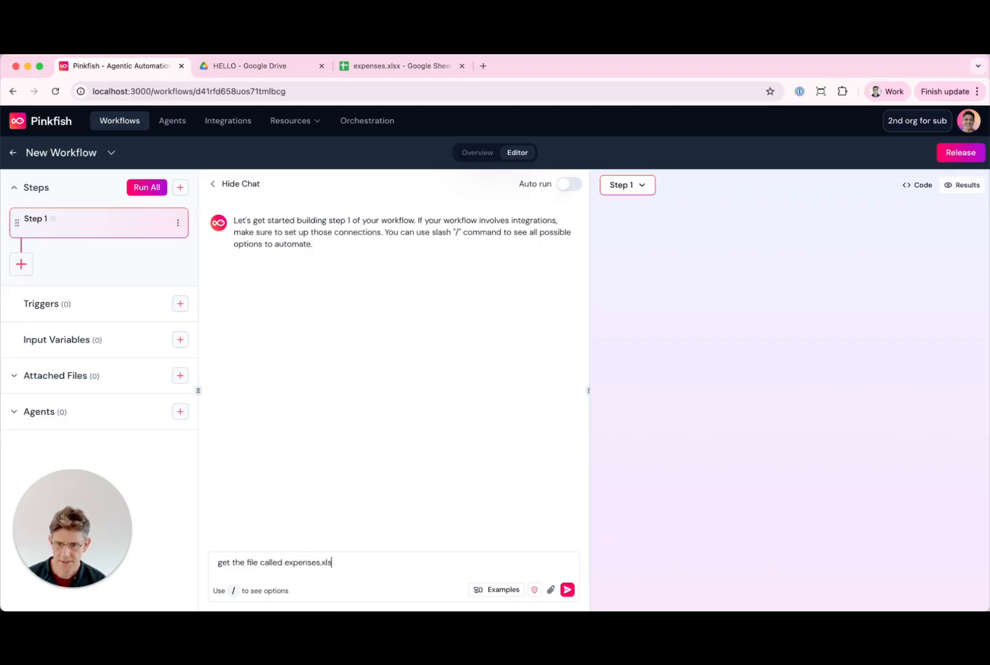
type("x from m")
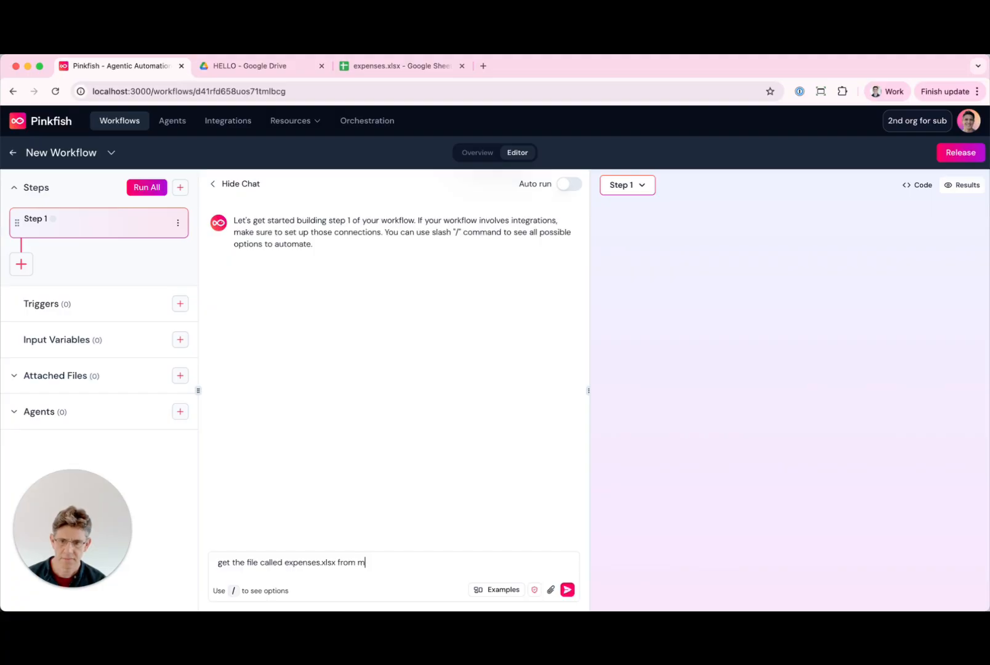
type("y HELLOP  df")
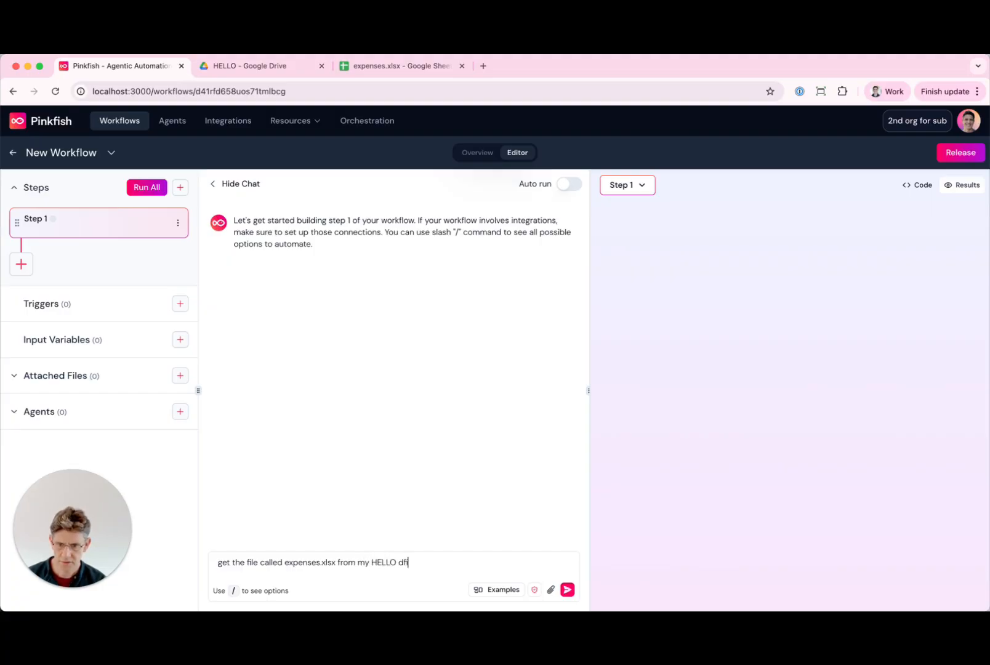
key("BackSpace")
type("irectory in ")
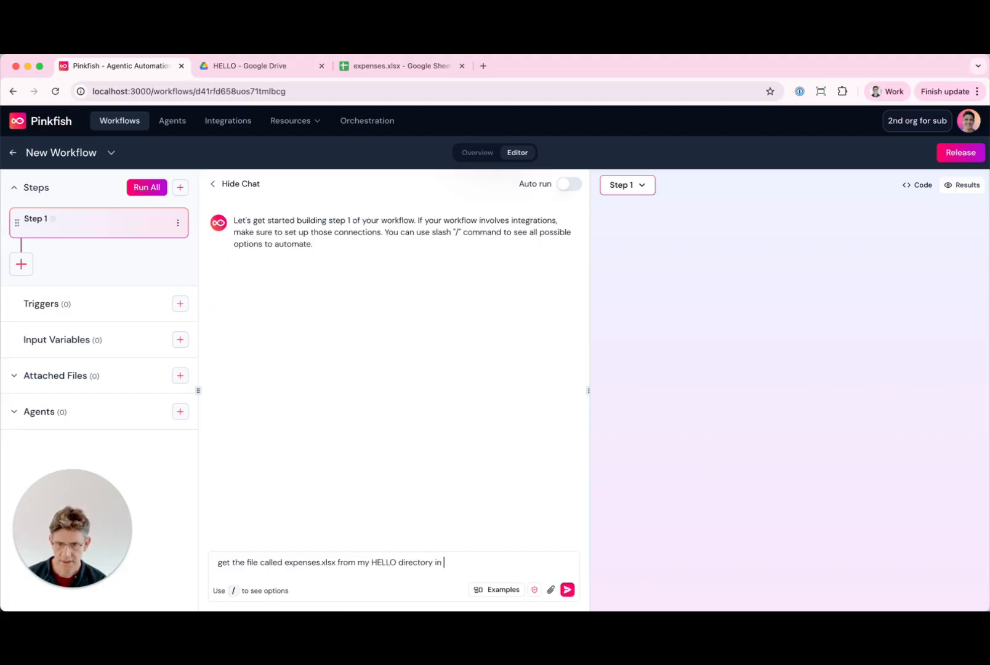
type("google drive")
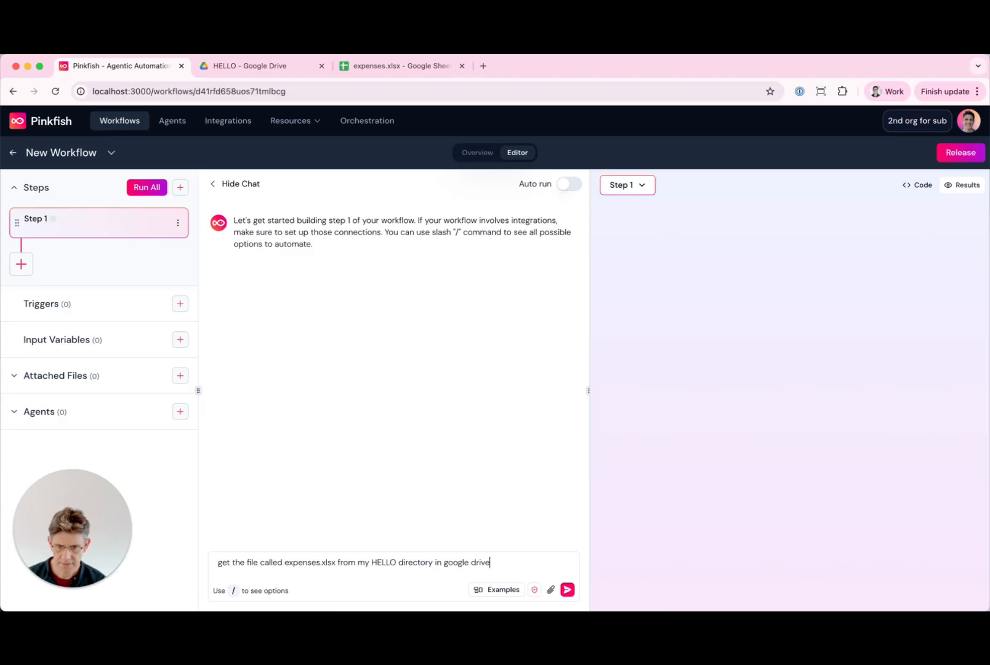
key("Return")
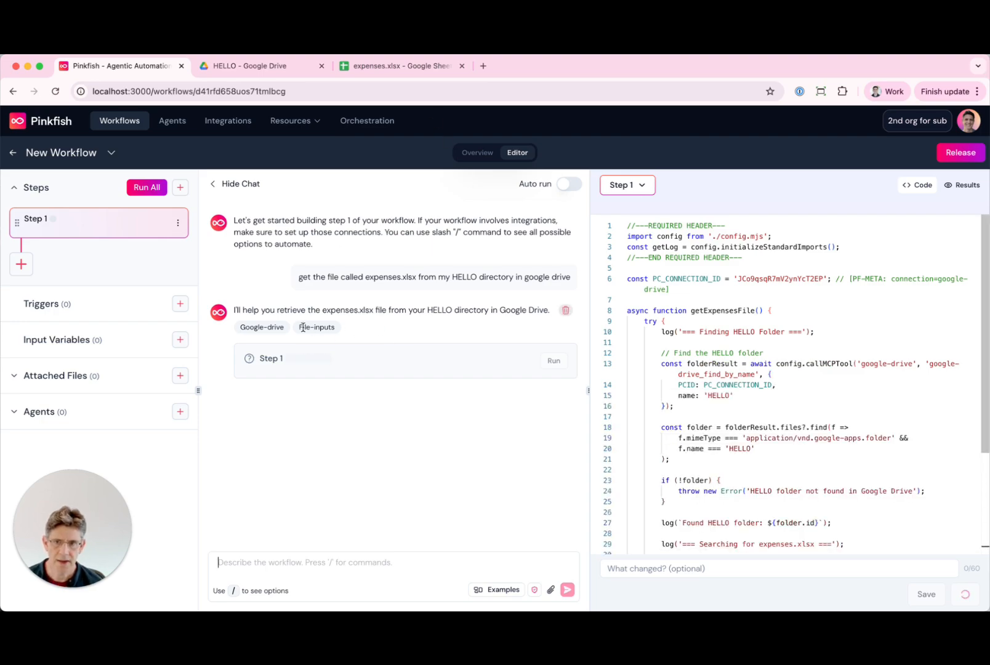
Run Step 1 and compare the retrieved expenses.xlsx rows with the original spreadsheet in Google Sheets.
left_click_drag(286, 331, 239, 329)
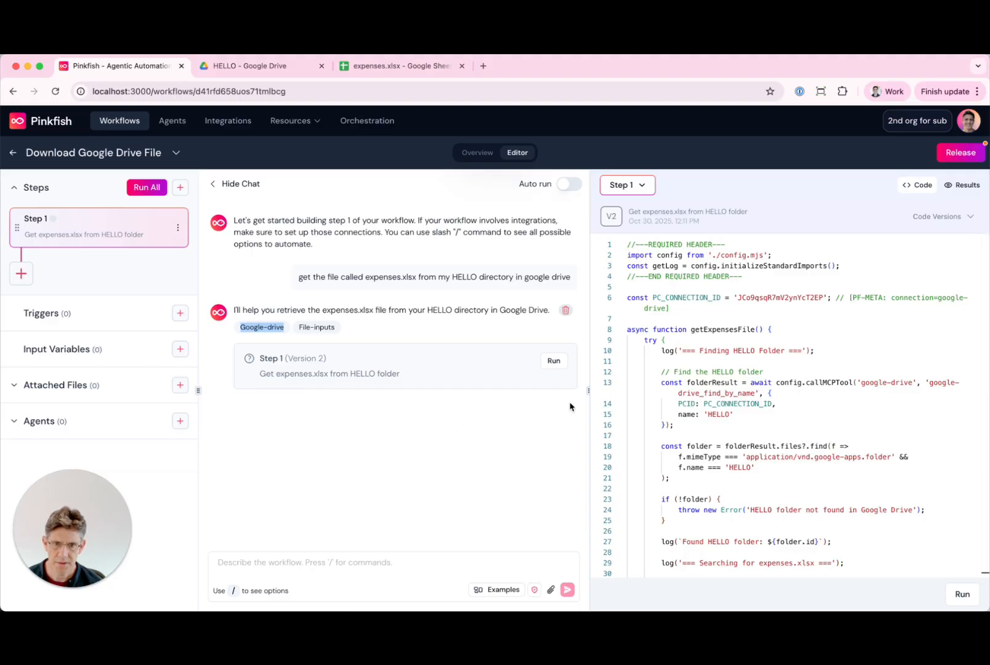
left_click(554, 361)
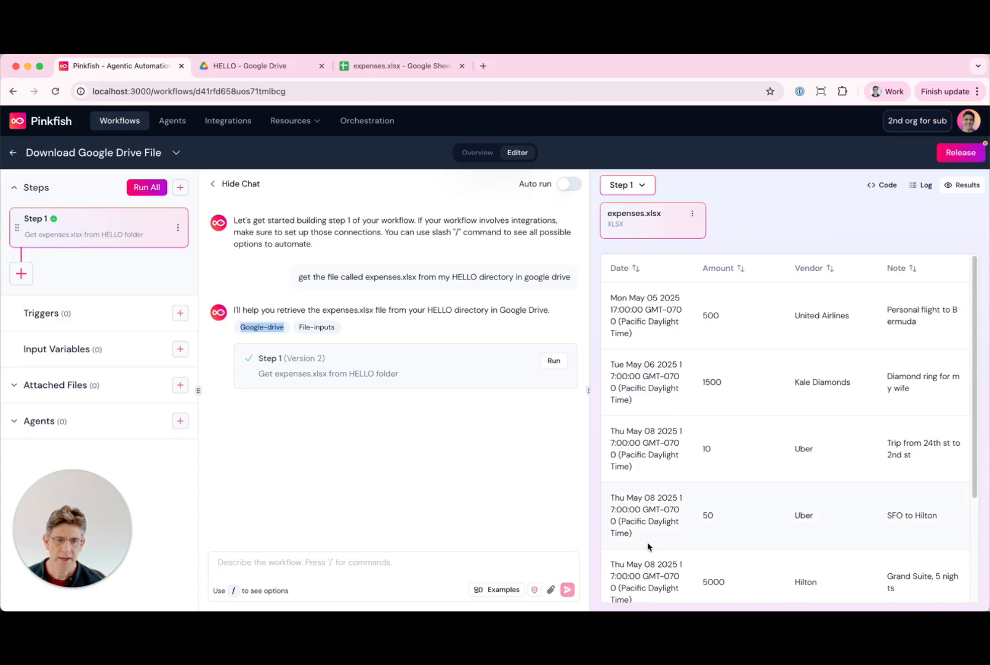
scroll(769, 367, "down", 3)
scroll(757, 346, "up", 3)
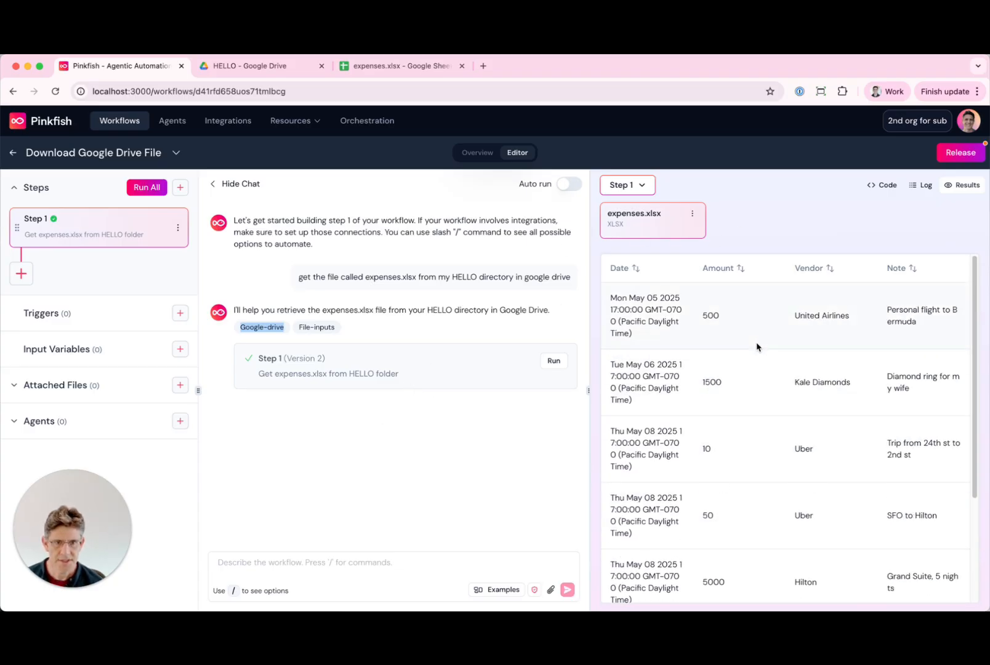
left_click(389, 65)
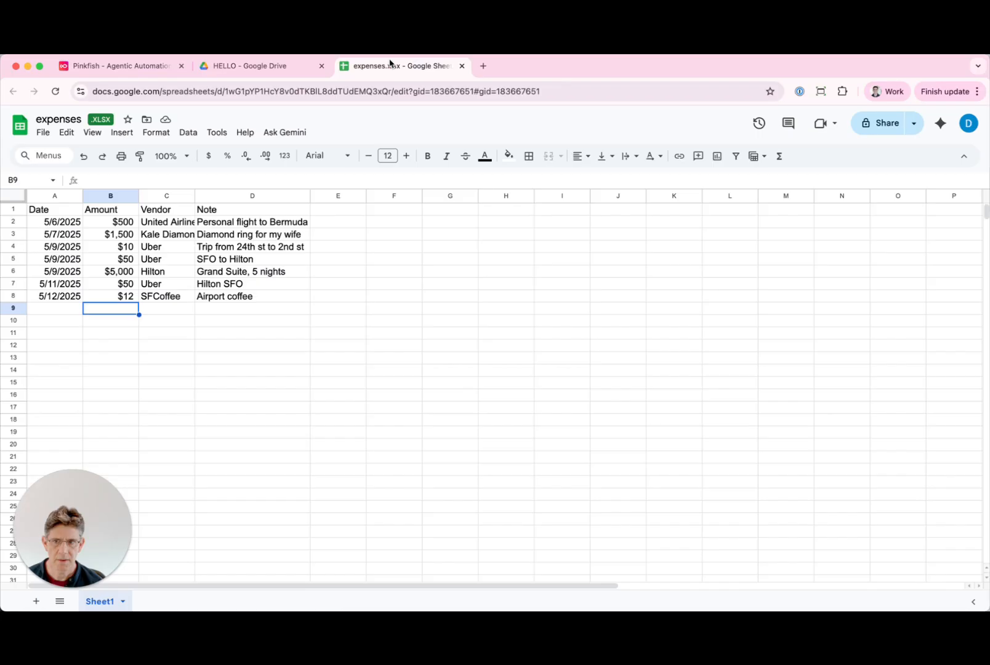
left_click(150, 66)
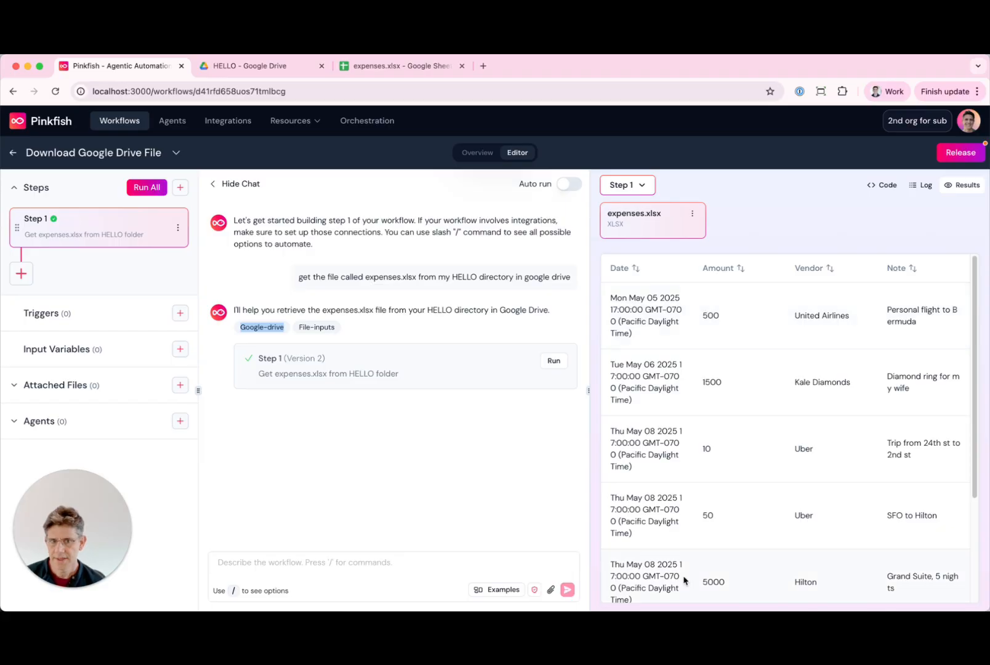
Add Step 2 and submit "using the file returned in the previous step, sum the values in teh amount column and output that here.".
left_click(22, 274)
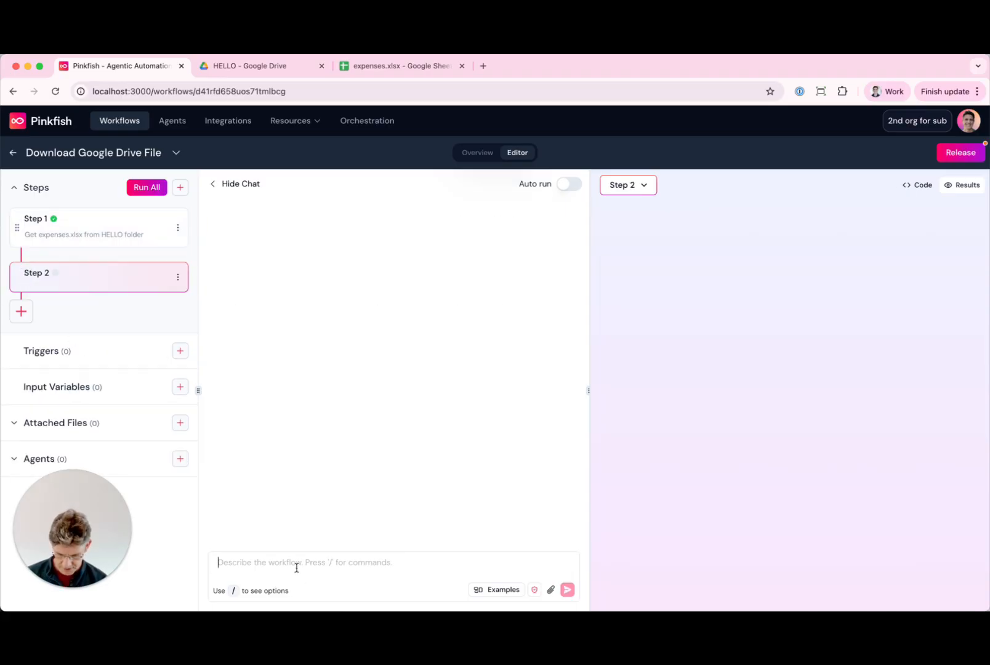
type("using the fi")
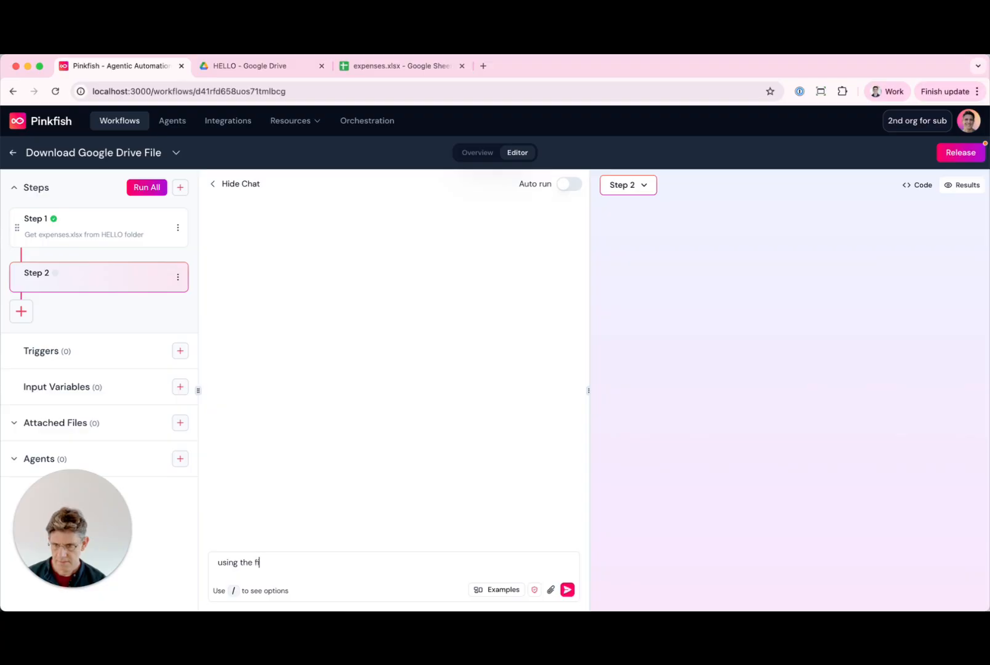
type("le returned i")
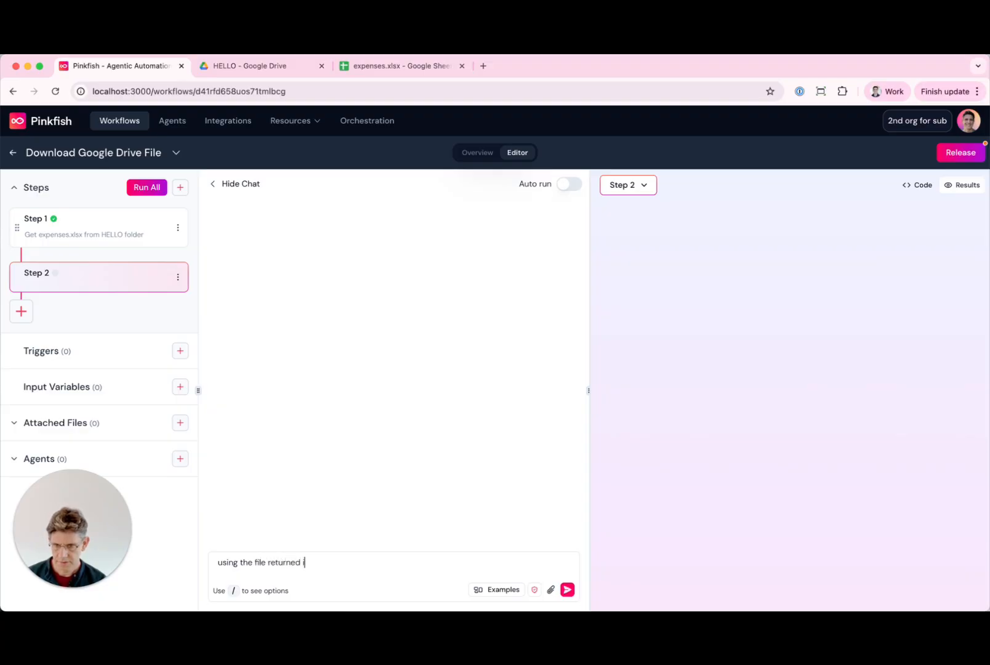
type("n the previous step, sum the ")
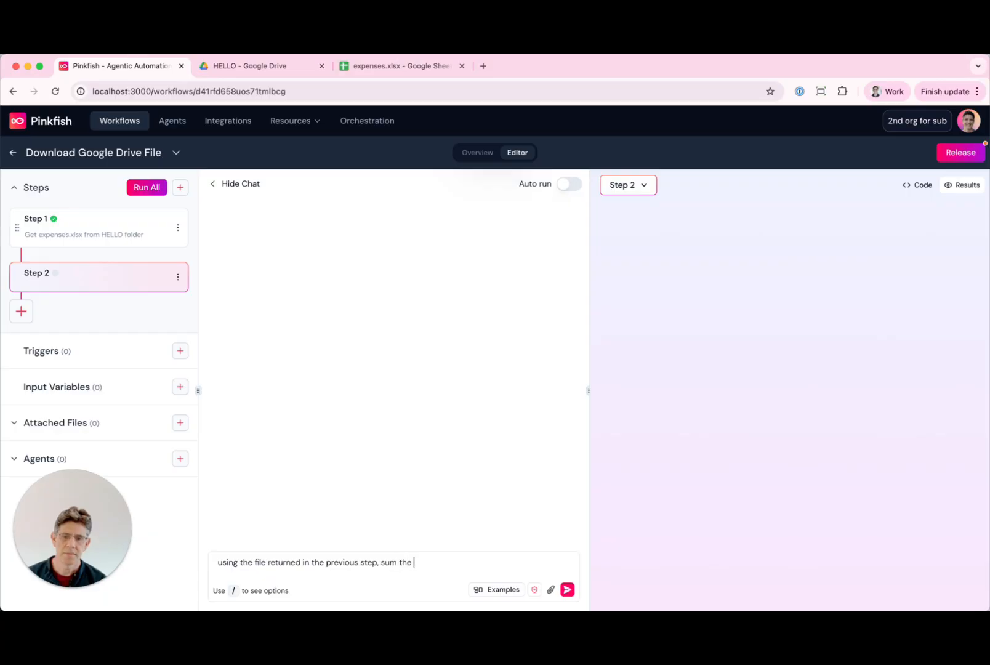
type("values in teh ")
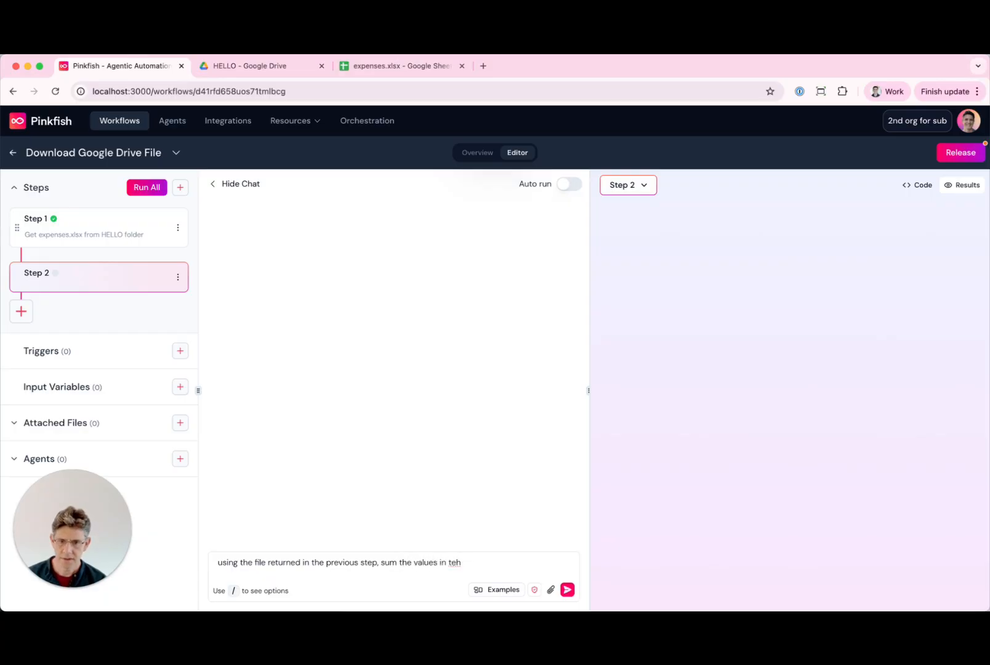
type("amount colum")
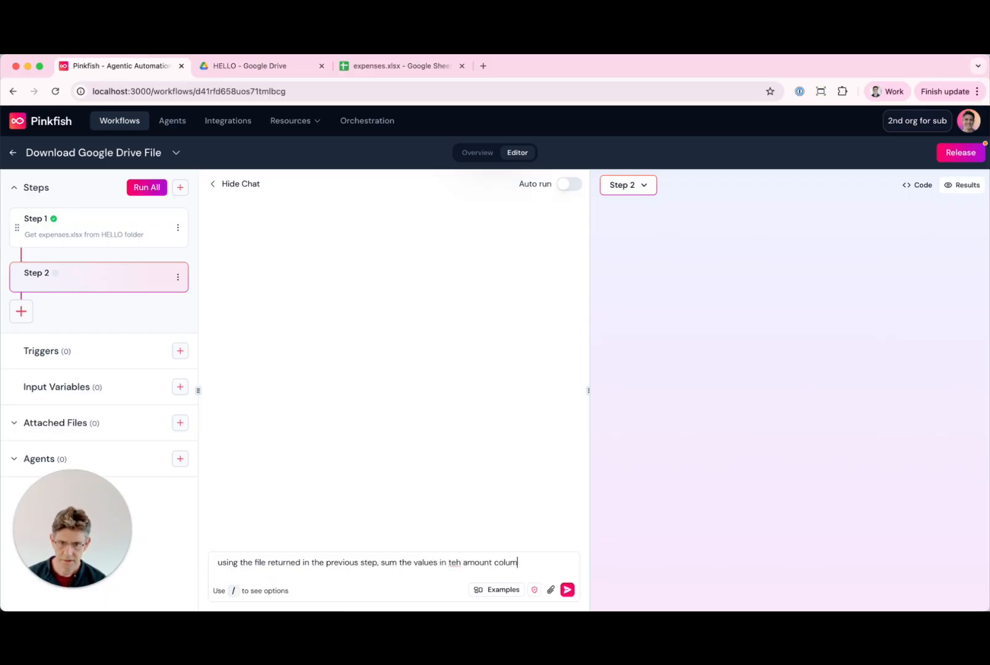
type("n and outp")
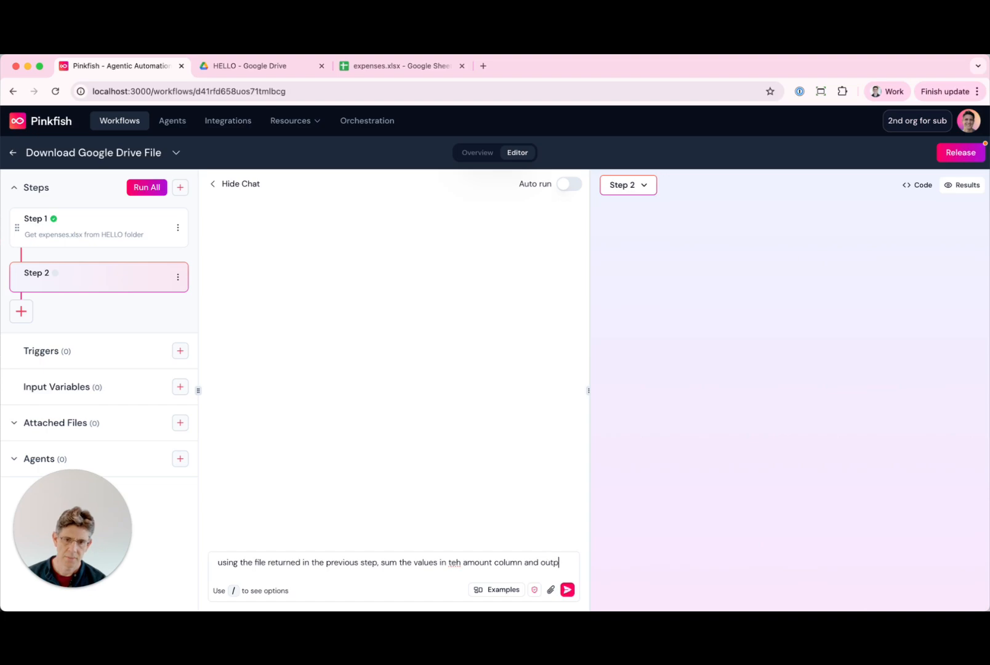
type("ut that here.")
key("Return")
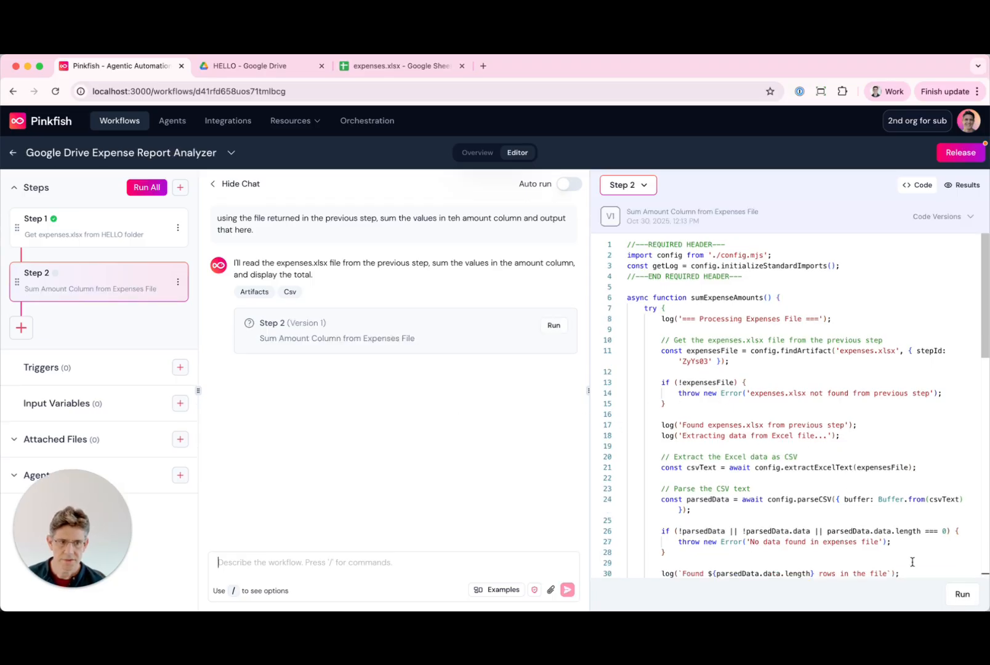
Run Step 2 and expand the totalAmount entry in its JSON result.
left_click(962, 594)
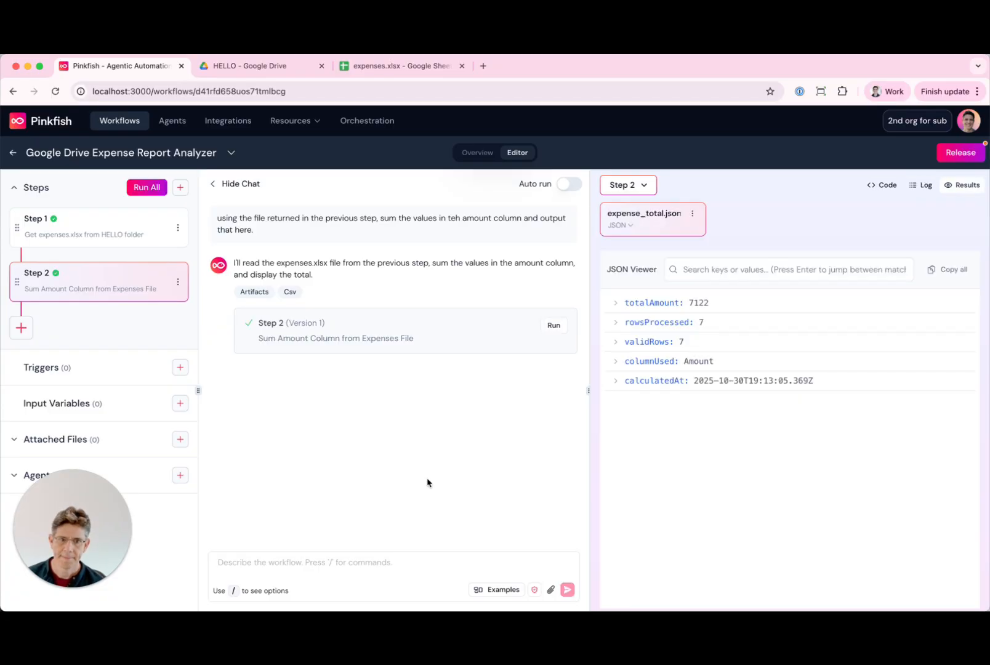
left_click(653, 303)
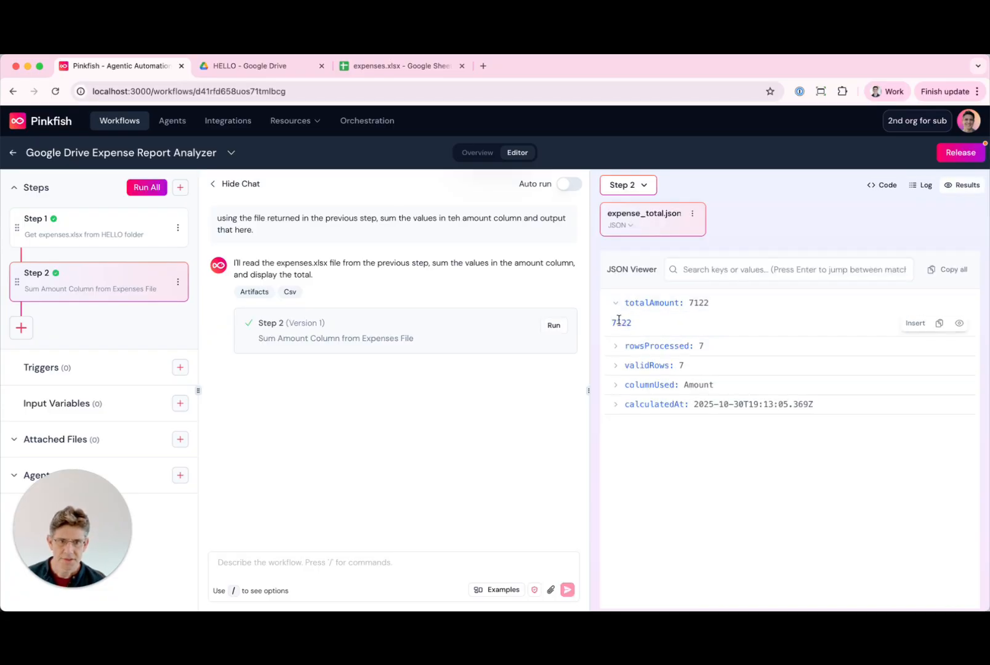
double_click(624, 322)
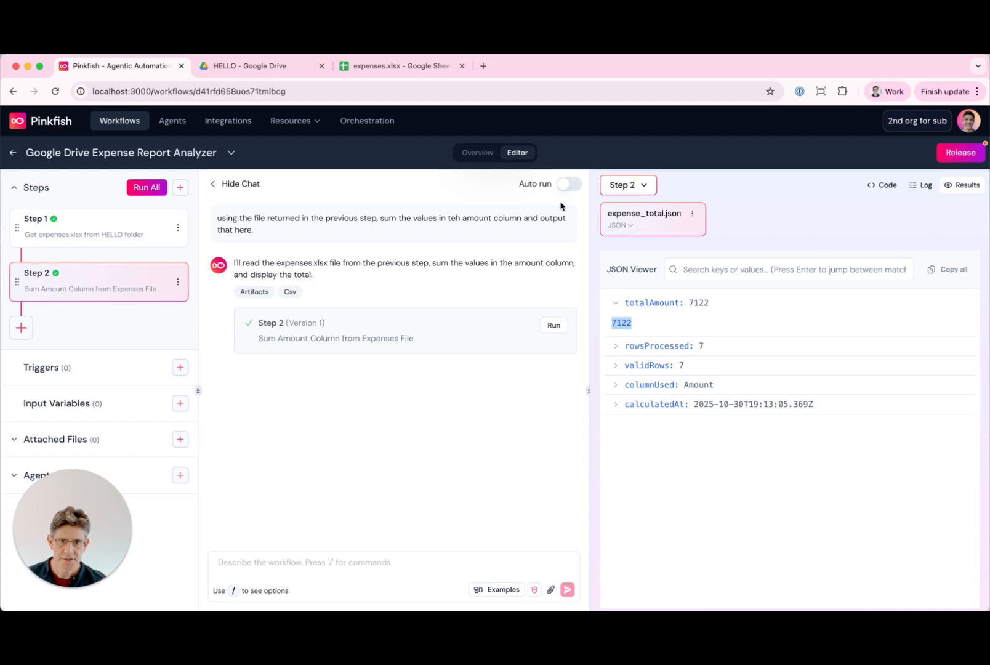
Check the calculated total against the Amount values in B2:B8 of the expenses sheet in Google Sheets, and return to Pinkfish.
left_click(382, 66)
left_click_drag(113, 222, 117, 297)
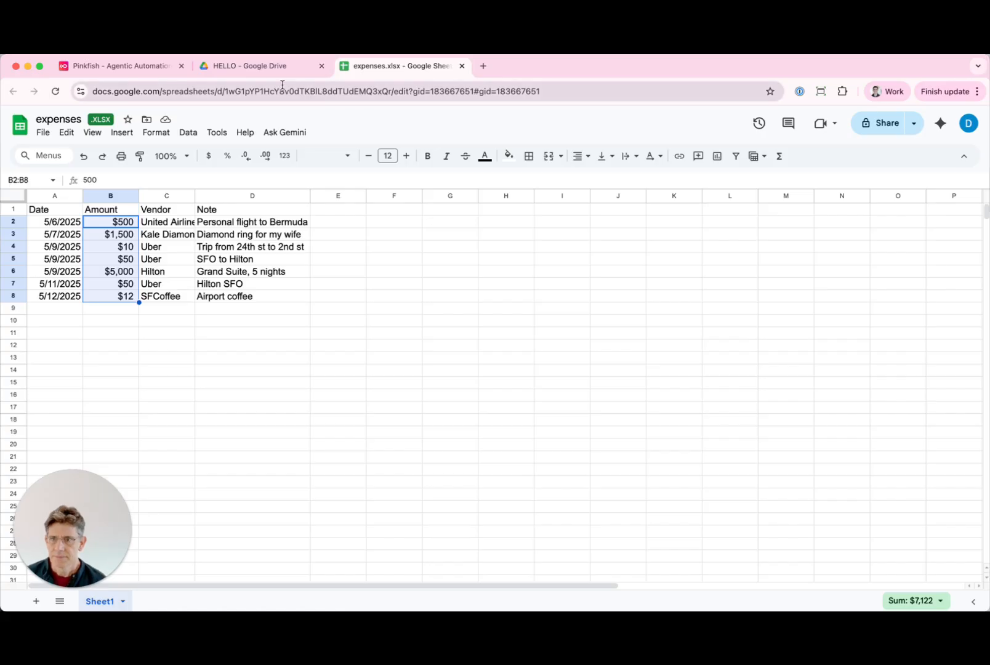
left_click(178, 70)
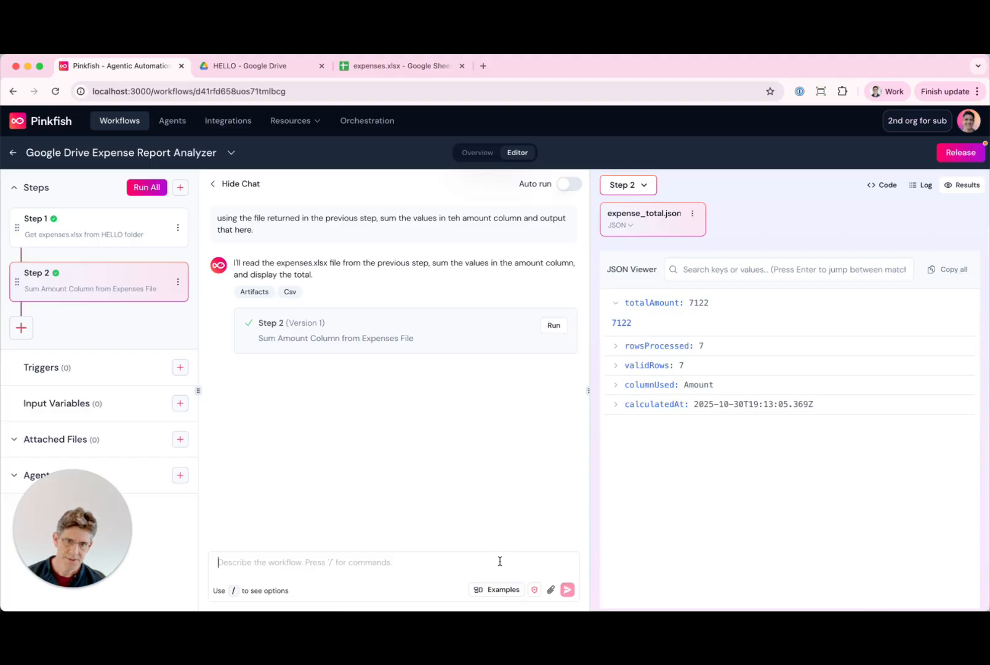
left_click(399, 66)
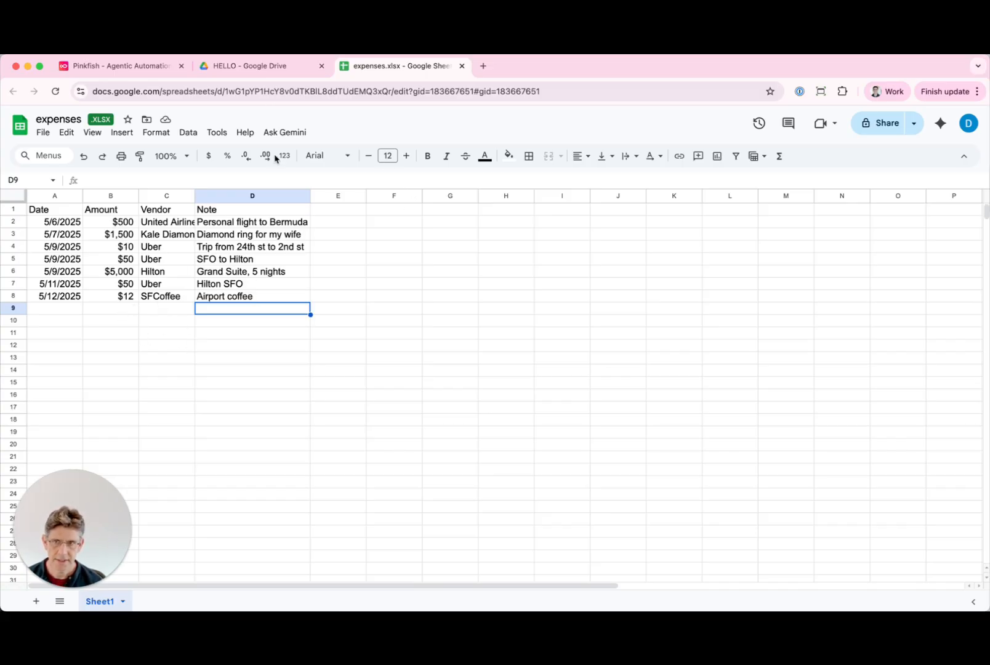
left_click(97, 66)
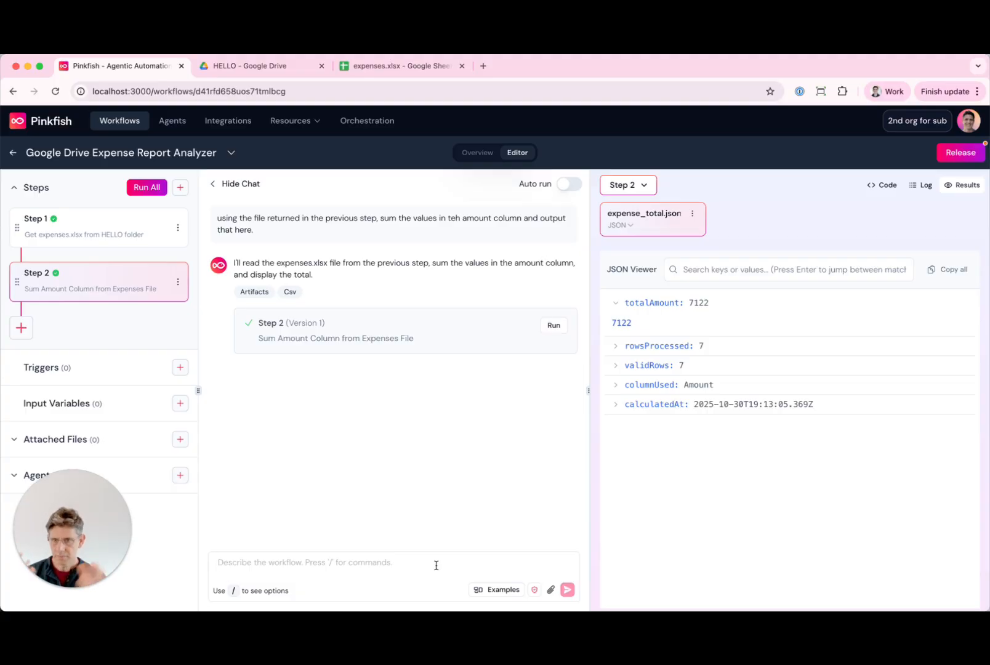
Expand the rowsProcessed, validRows, columnUsed and calculatedAt entries of expense_total.json.
left_click(628, 346)
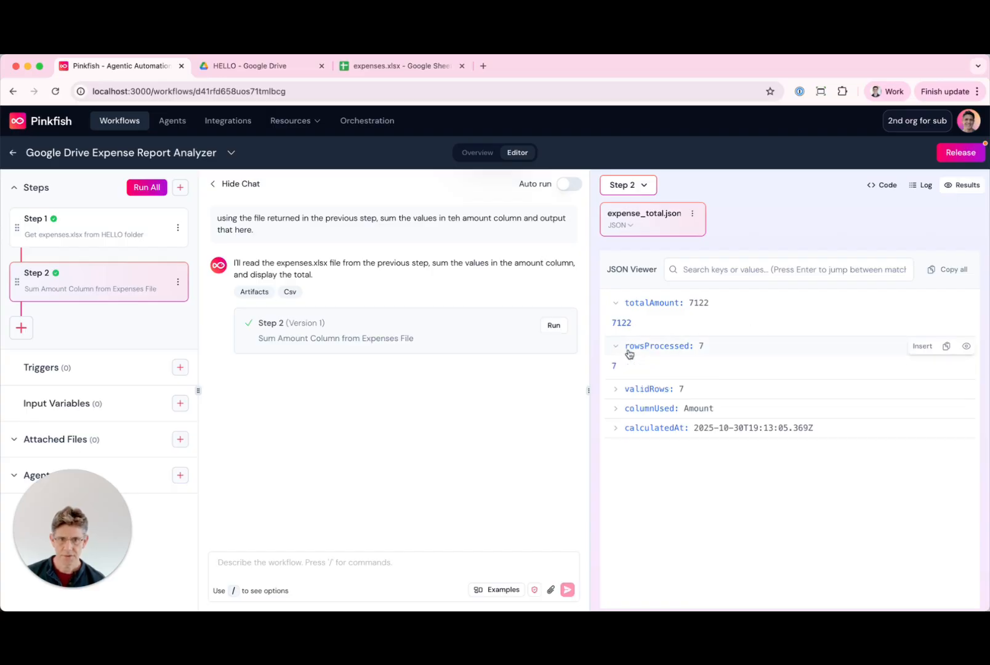
left_click(640, 389)
left_click(646, 433)
left_click(645, 474)
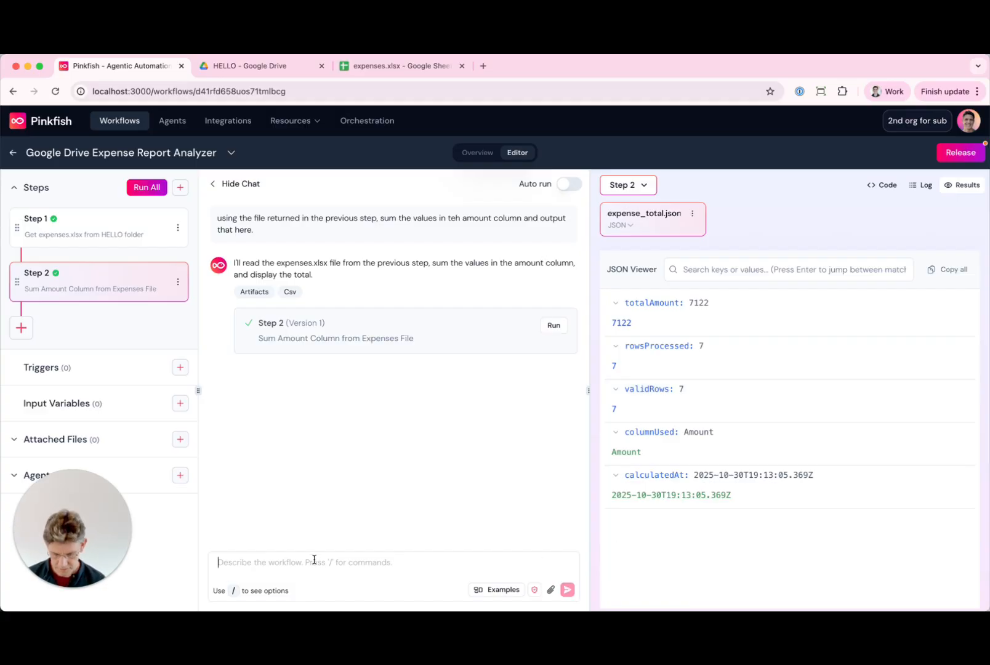
Submit "assemble a csv that has the amount summed at the bottom of the Amount column" for Step 2, and run it.
type("asse")
type("mble the")
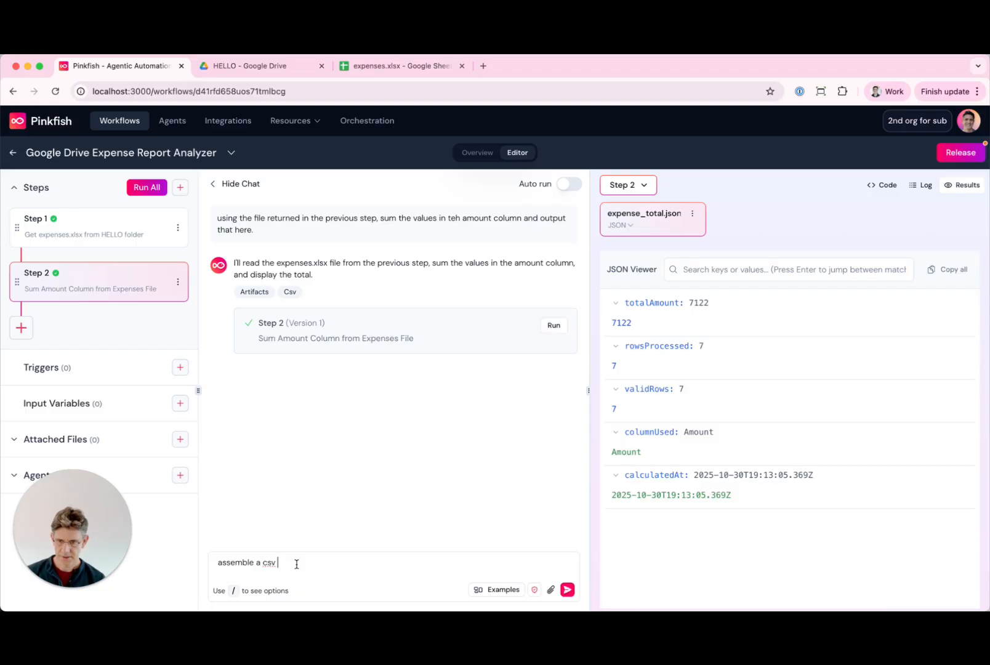
type("that")
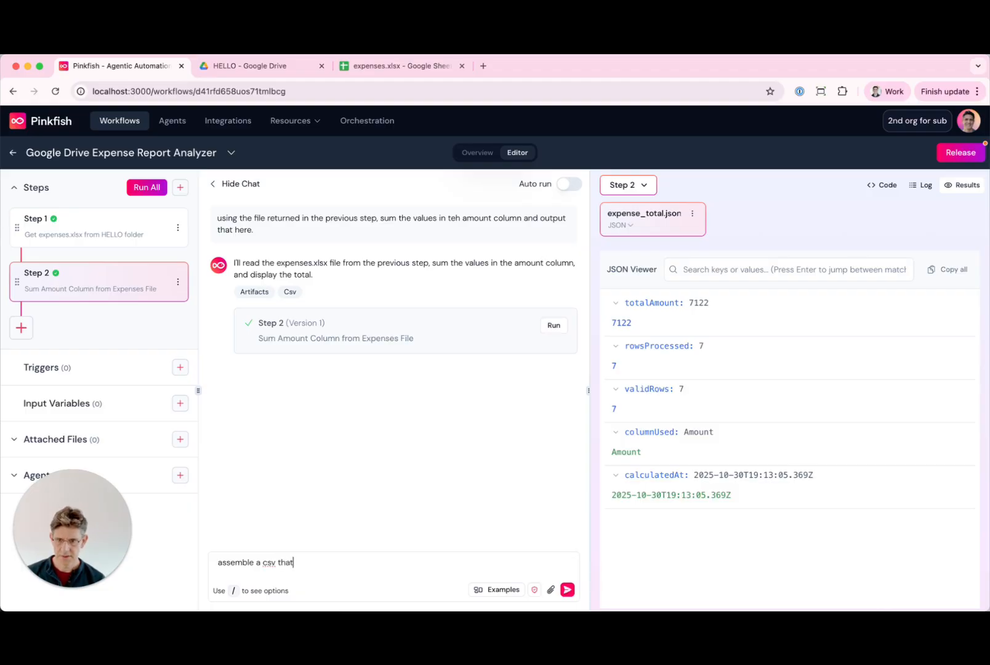
type(" has the amou")
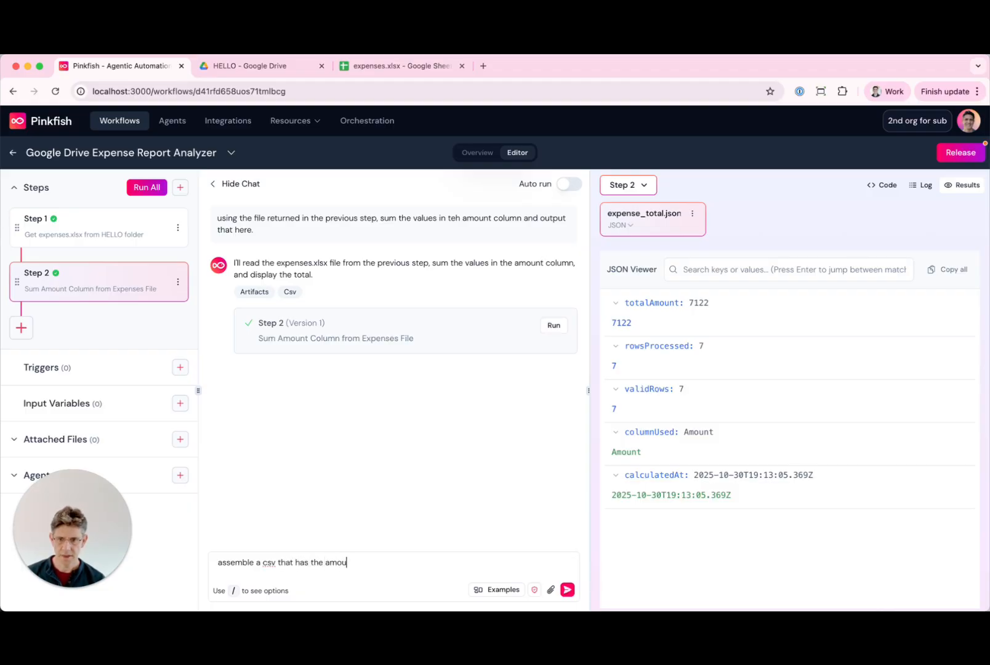
type("nt summ")
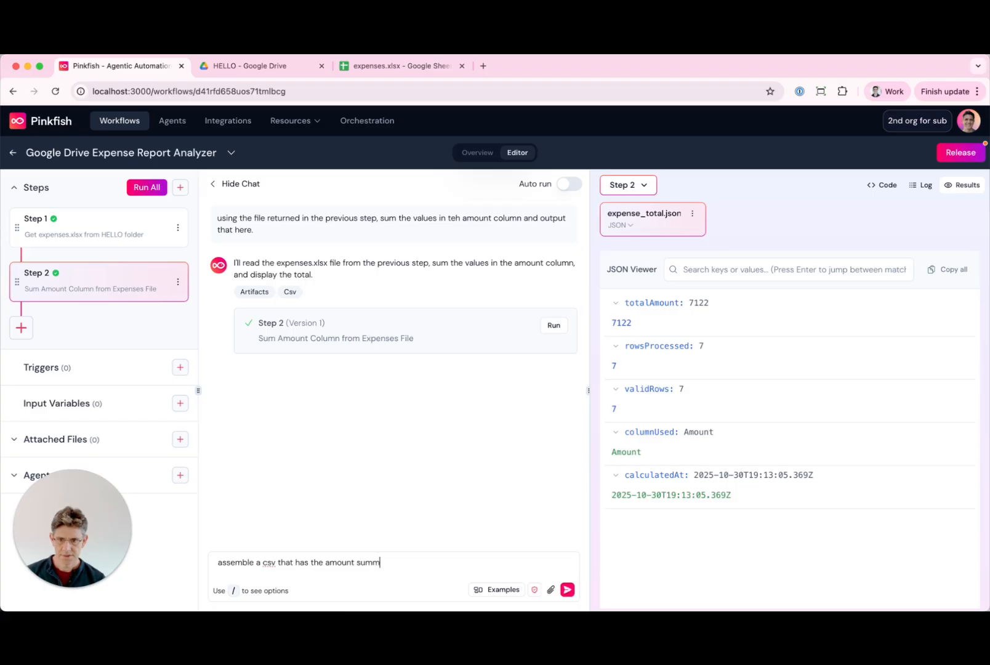
type("ed in ")
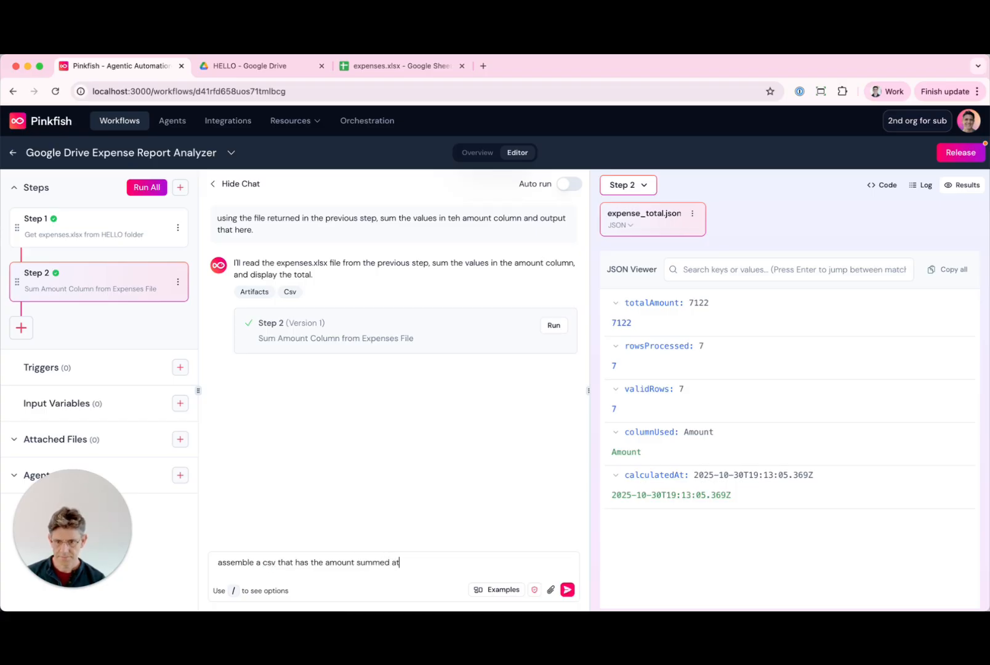
type(" the bottom of the ")
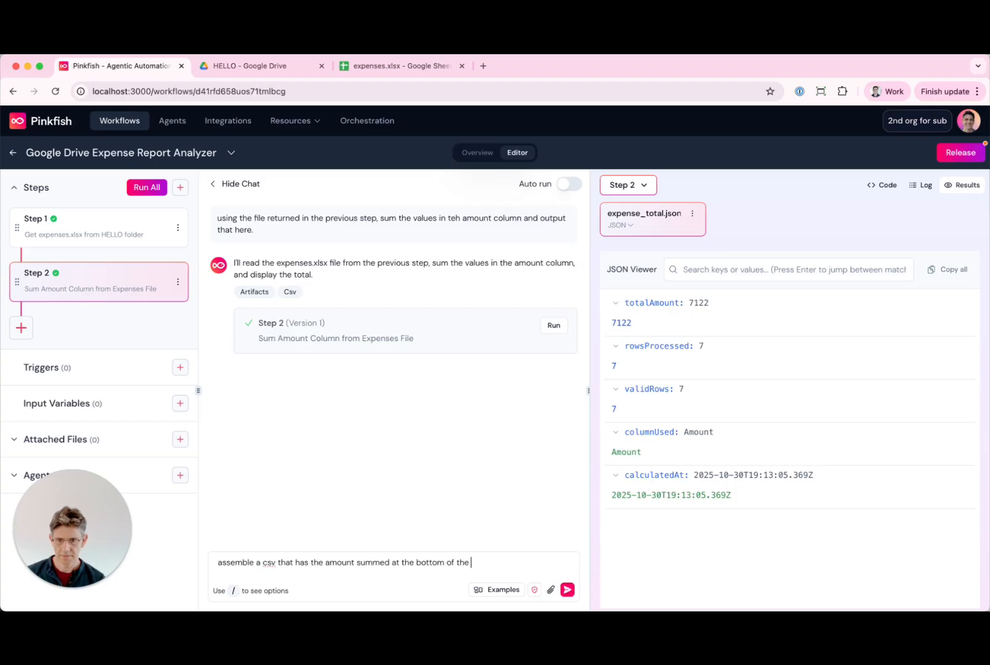
type("Amount ")
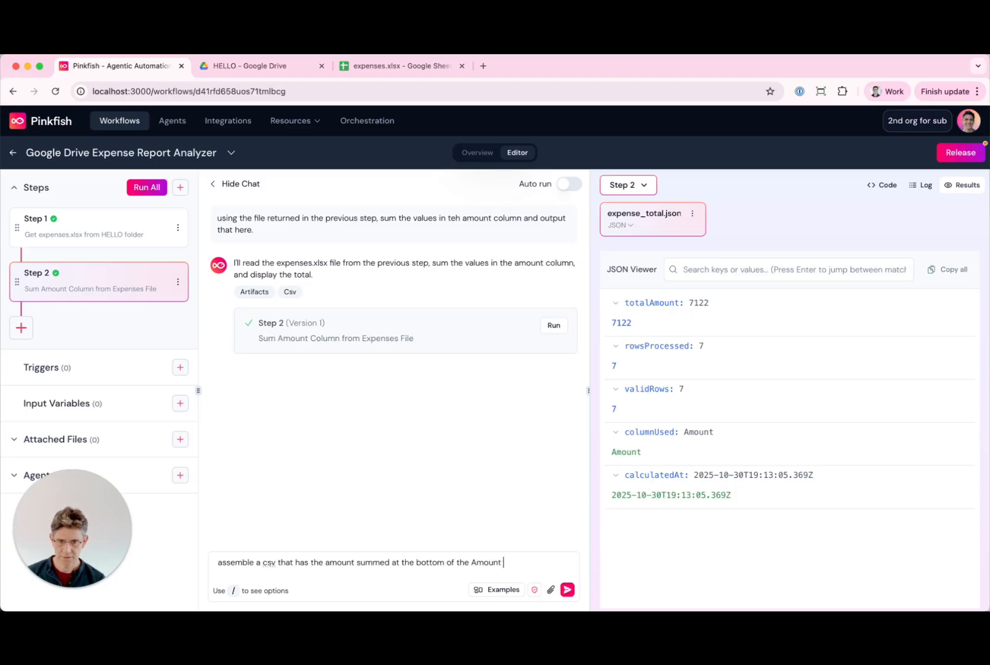
type("column")
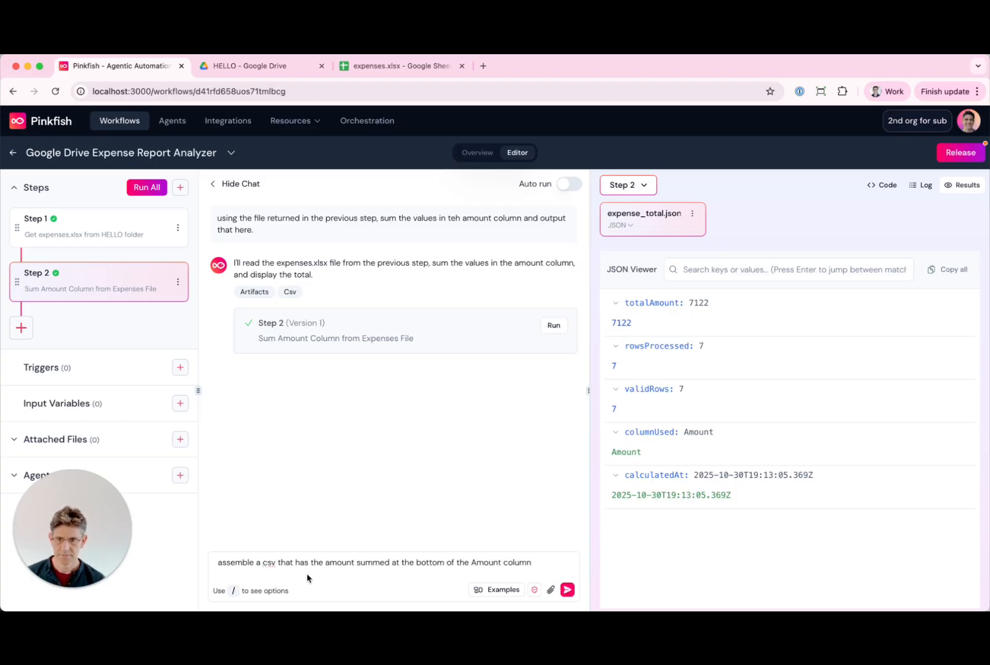
left_click(567, 590)
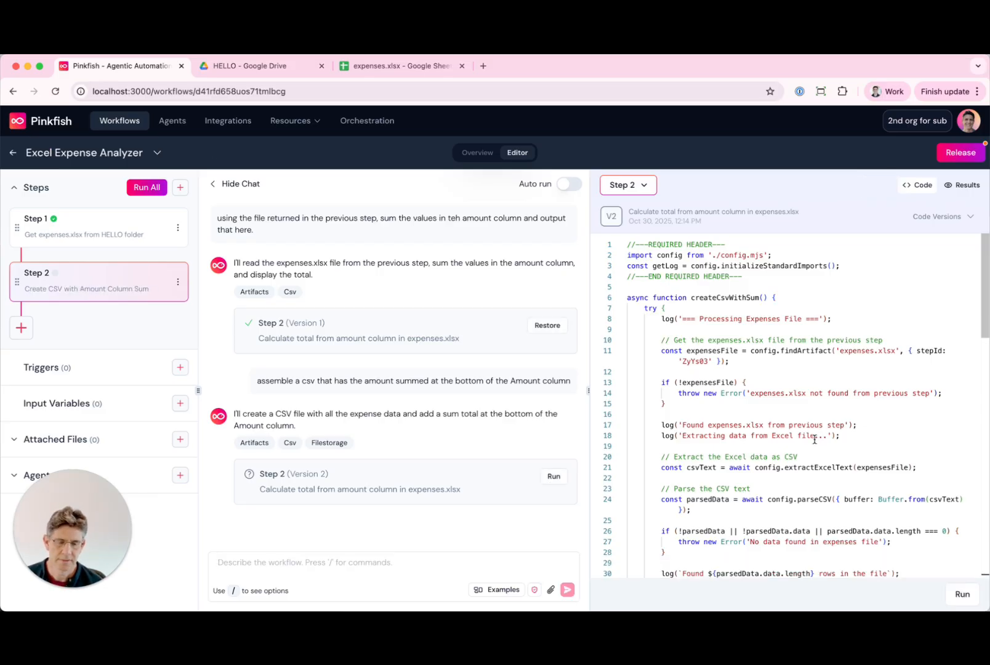
left_click(962, 593)
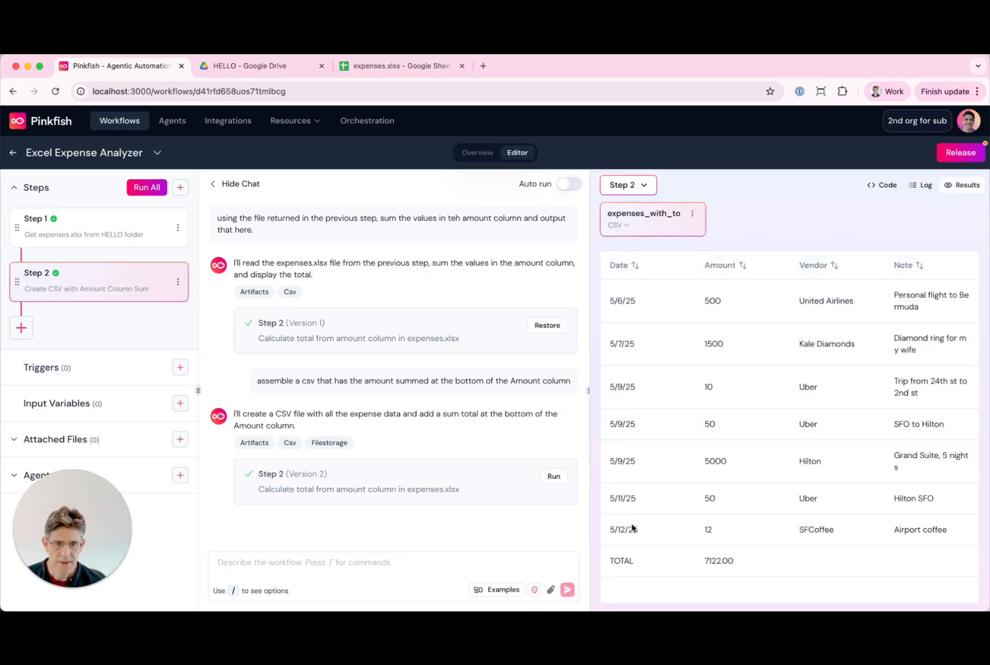
double_click(717, 560)
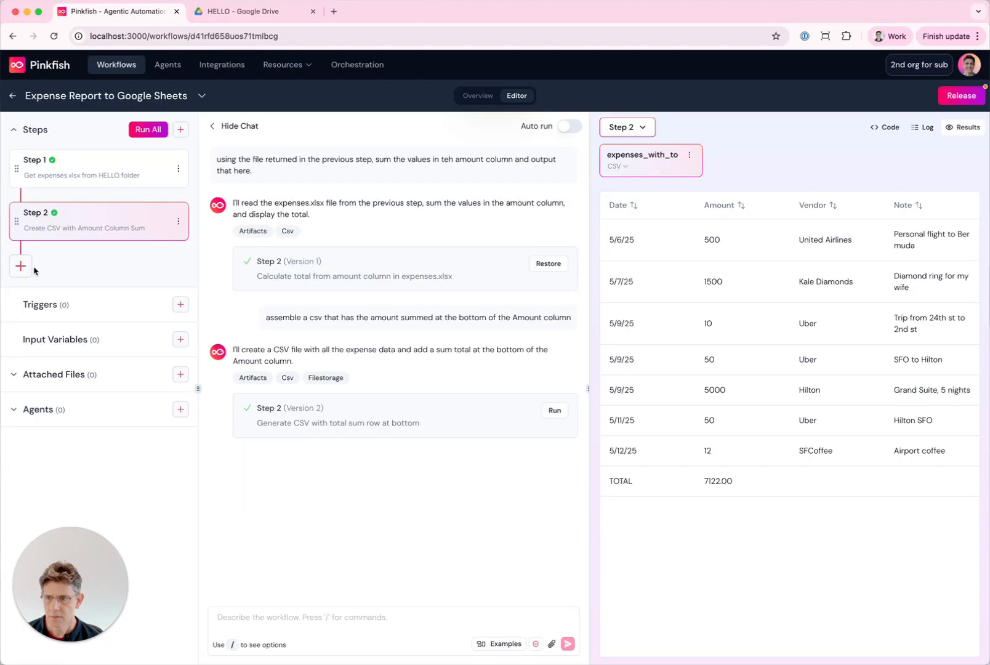
Add Step 3 and submit "using google drive, uploads the csv from previous step to my HELLO folder".
left_click(21, 266)
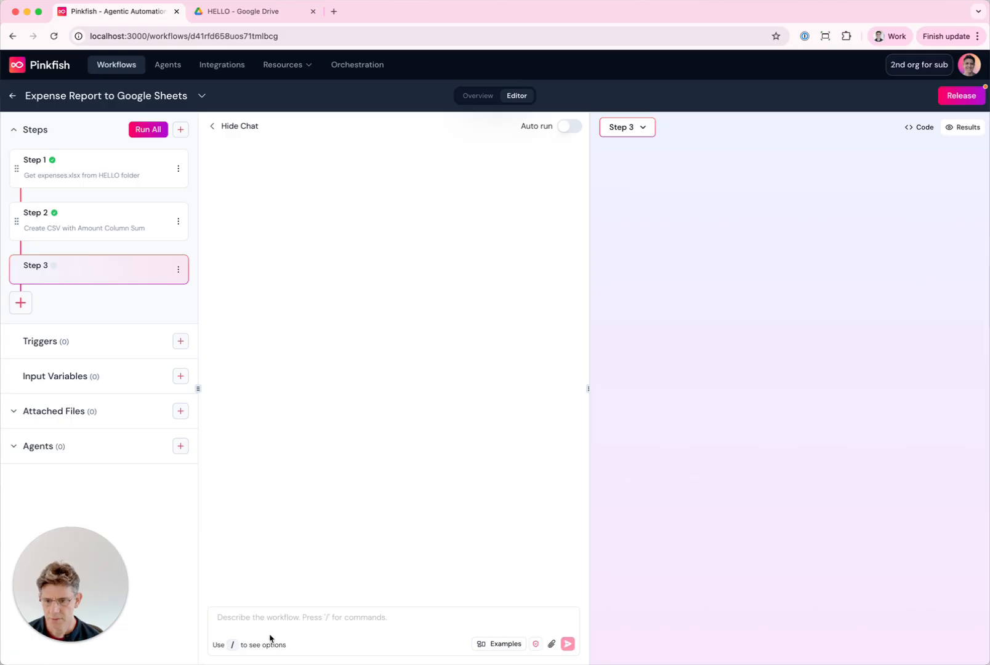
left_click(268, 615)
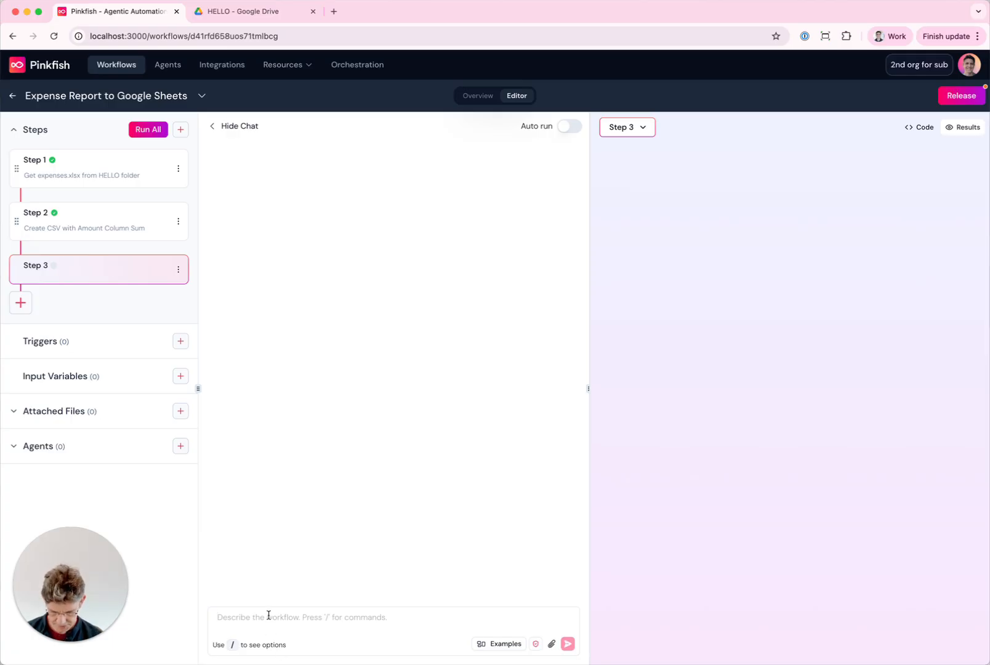
type("using")
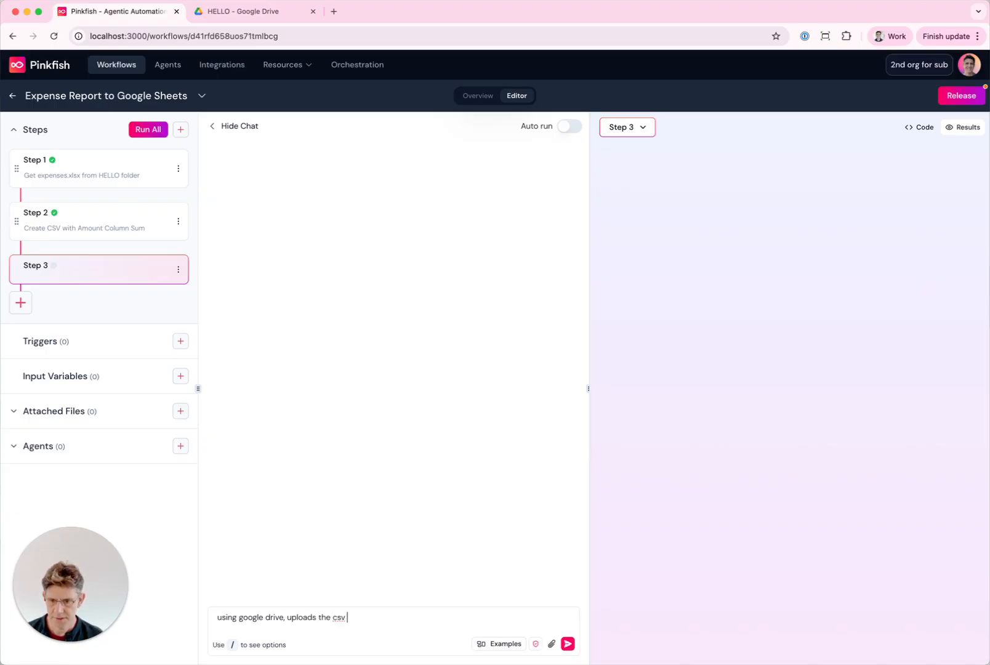
type("google drive, uploads the csv from previous step to ")
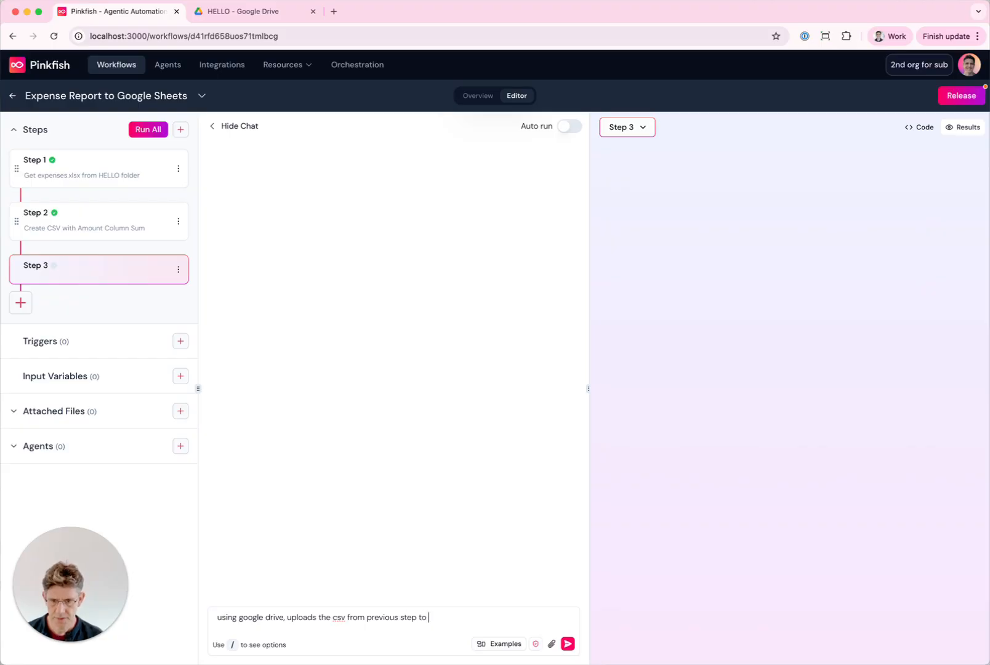
type("my HELLO folder")
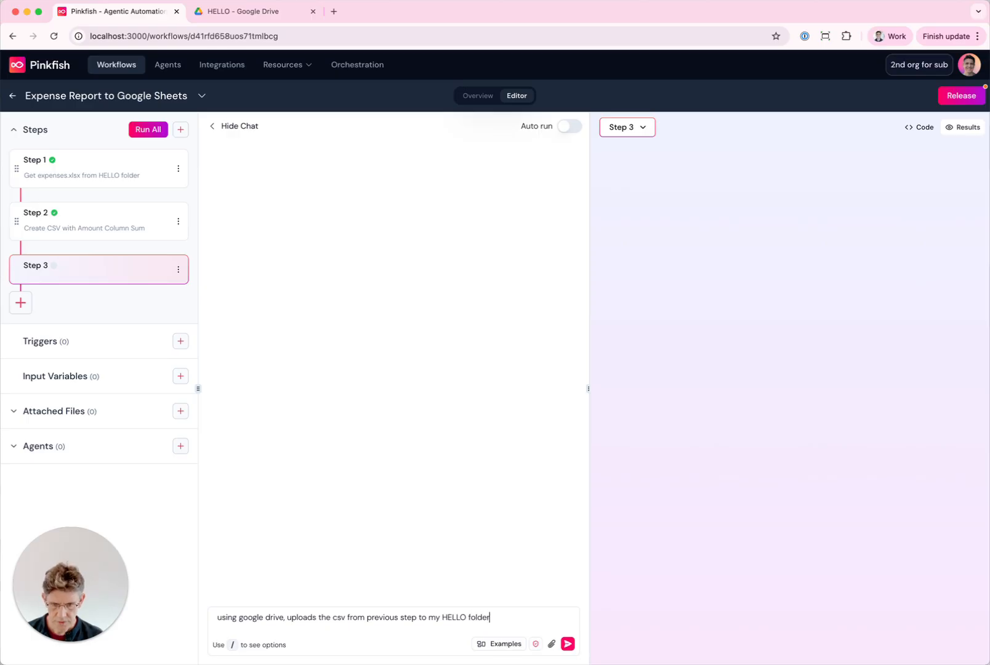
key("Return")
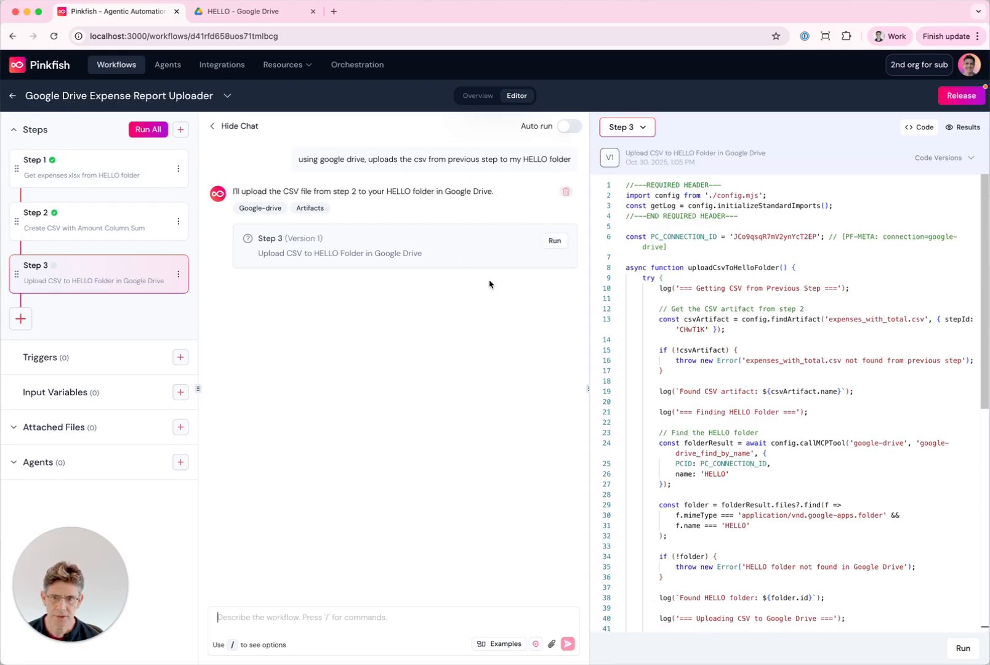
Run Step 3 and open the uploaded expenses_with_total.csv from the HELLO folder in Google Drive.
left_click(554, 240)
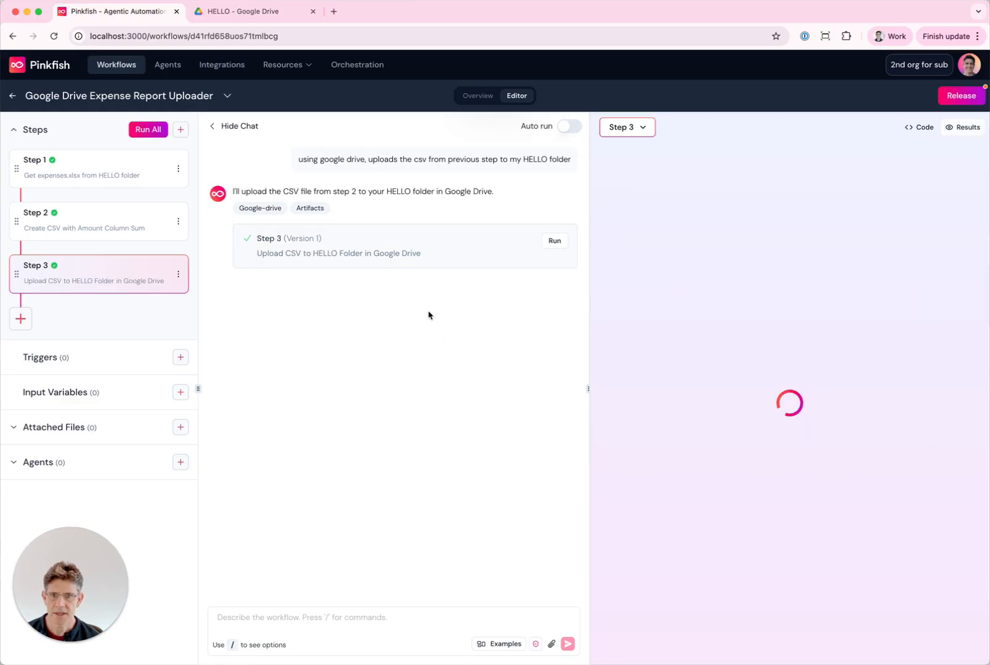
left_click(266, 15)
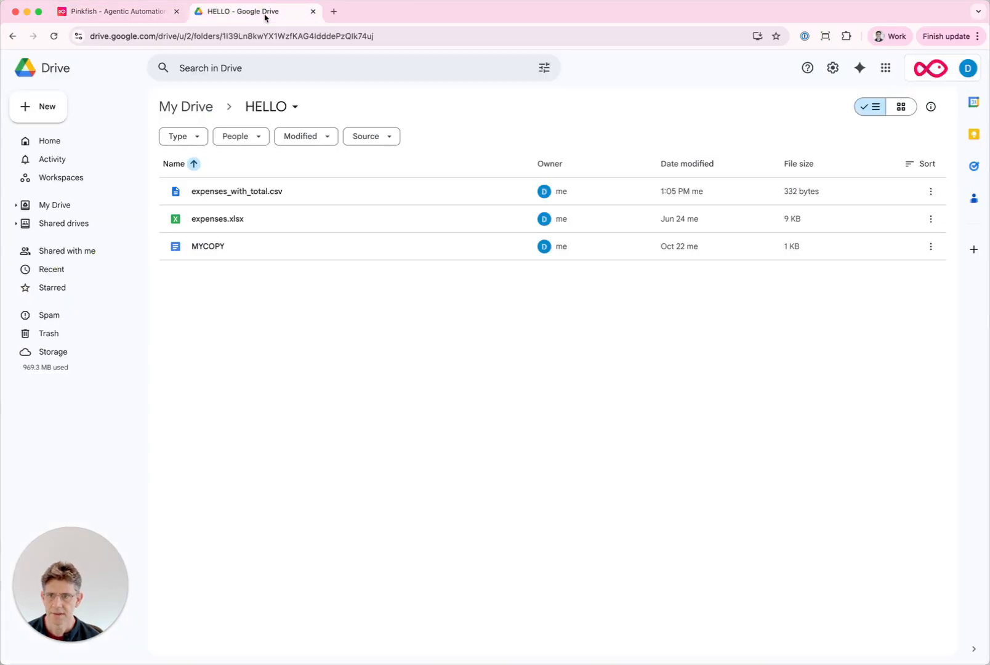
double_click(258, 195)
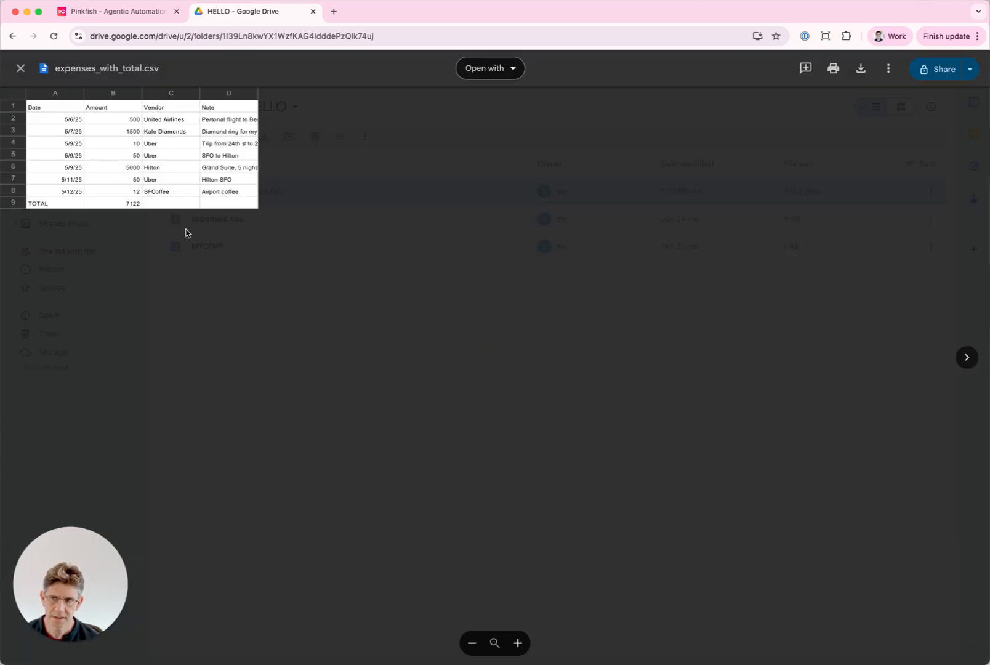
Return to Pinkfish and submit "actually upload the csv as a google sheet" for Step 3.
left_click(122, 14)
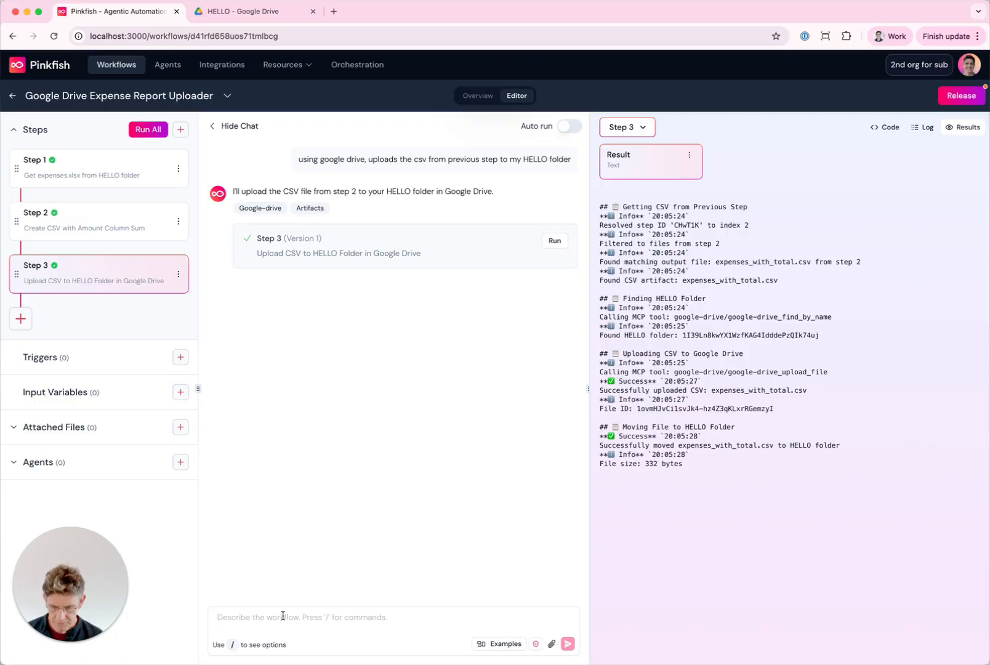
type("ac")
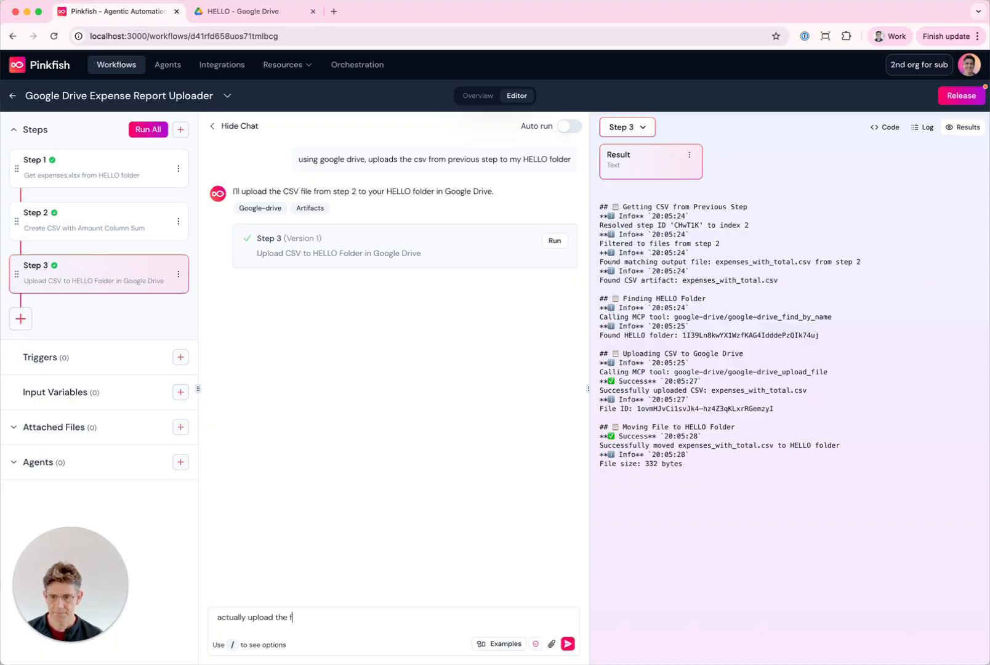
type("tually upload the csv as a google sheet")
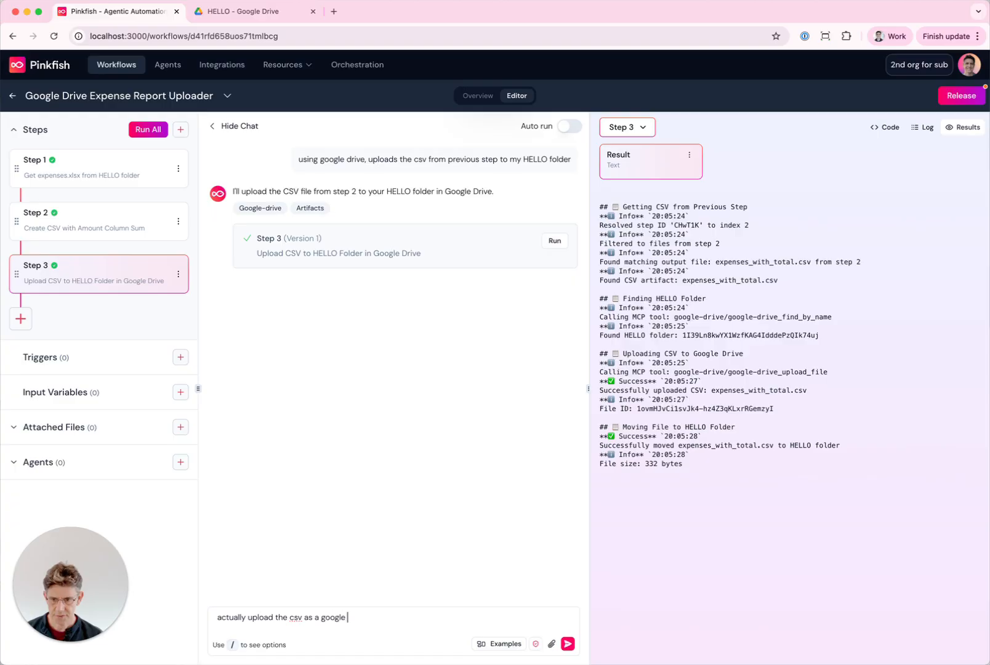
key("Return")
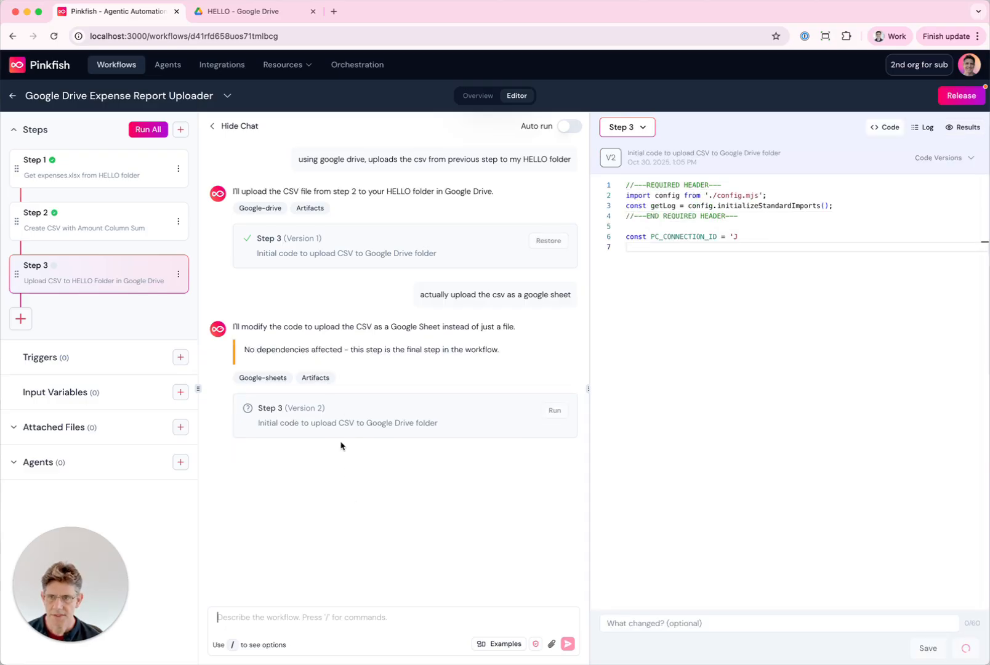
Check the HELLO folder in Google Drive, then examine Step 3's run output, its last prompt and the tools it used in Pinkfish.
left_click(258, 15)
left_click(161, 14)
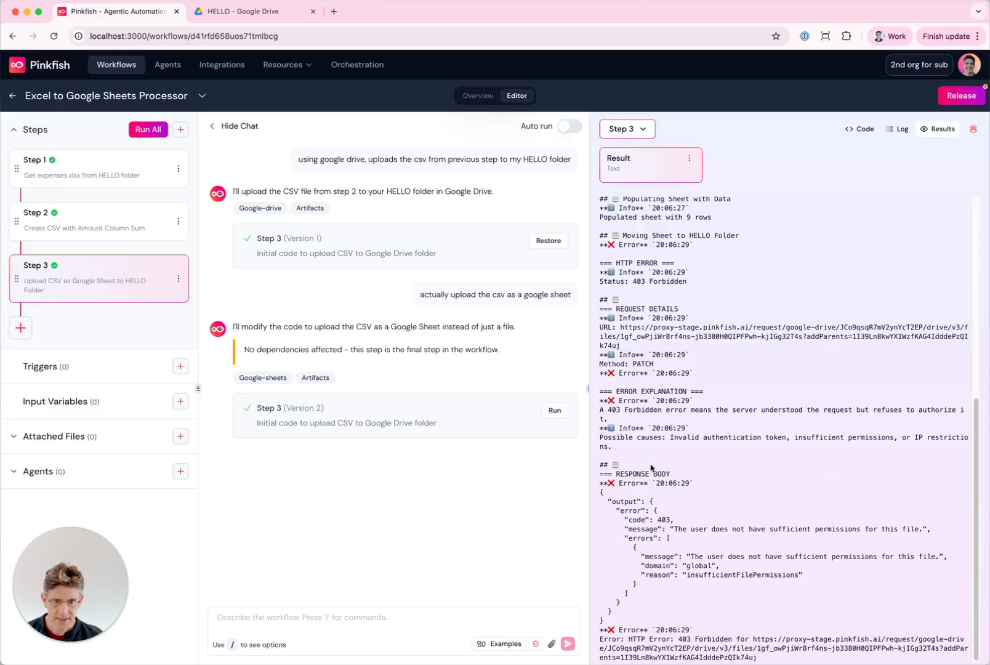
left_click_drag(629, 590, 619, 329)
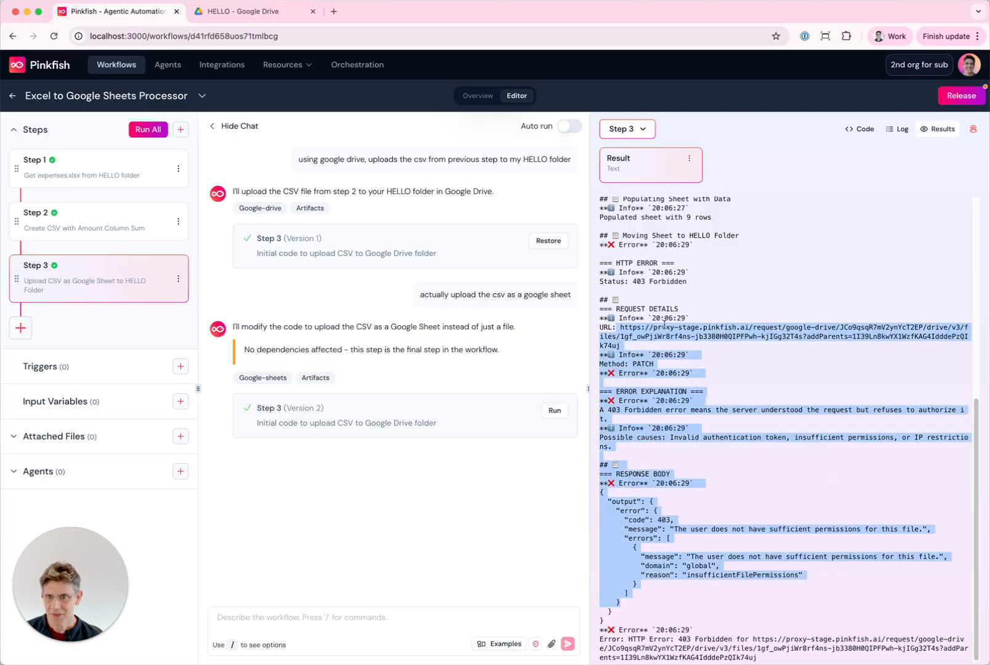
left_click(682, 374)
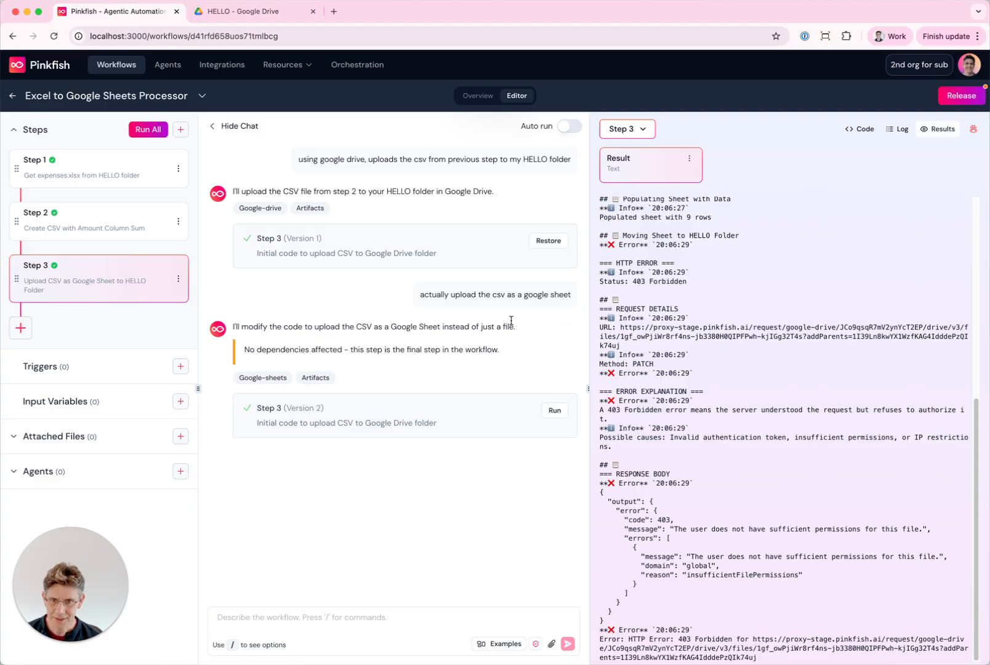
left_click_drag(524, 296, 560, 298)
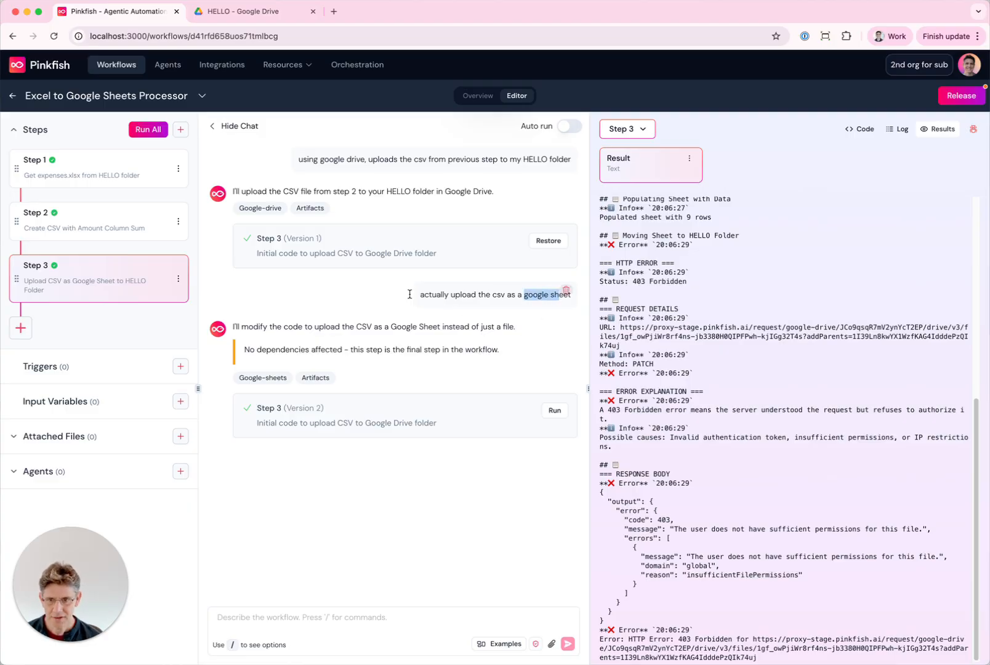
left_click_drag(237, 378, 284, 380)
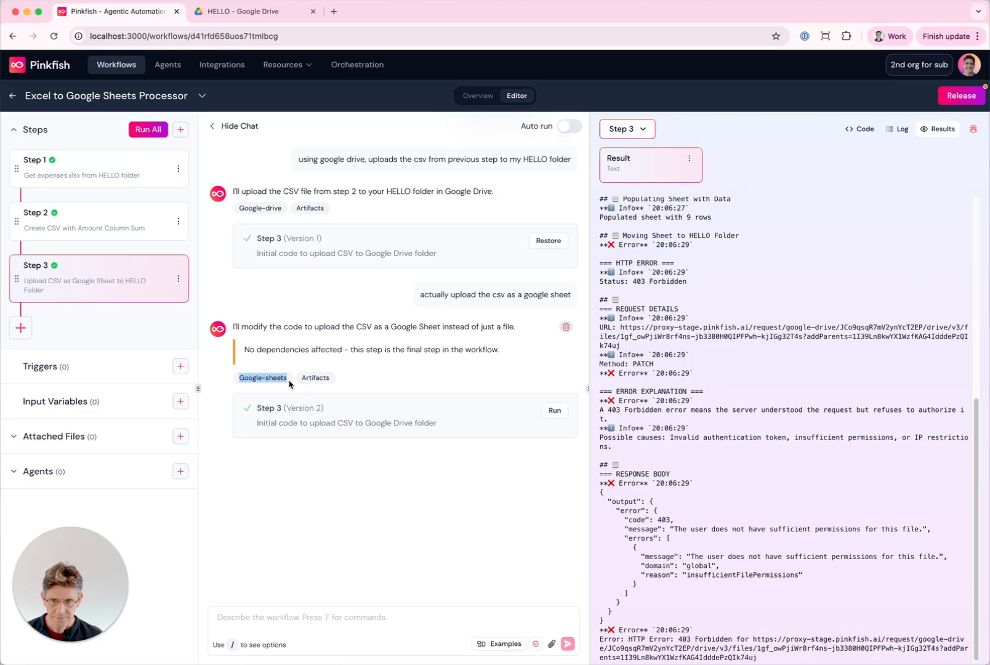
left_click(289, 381)
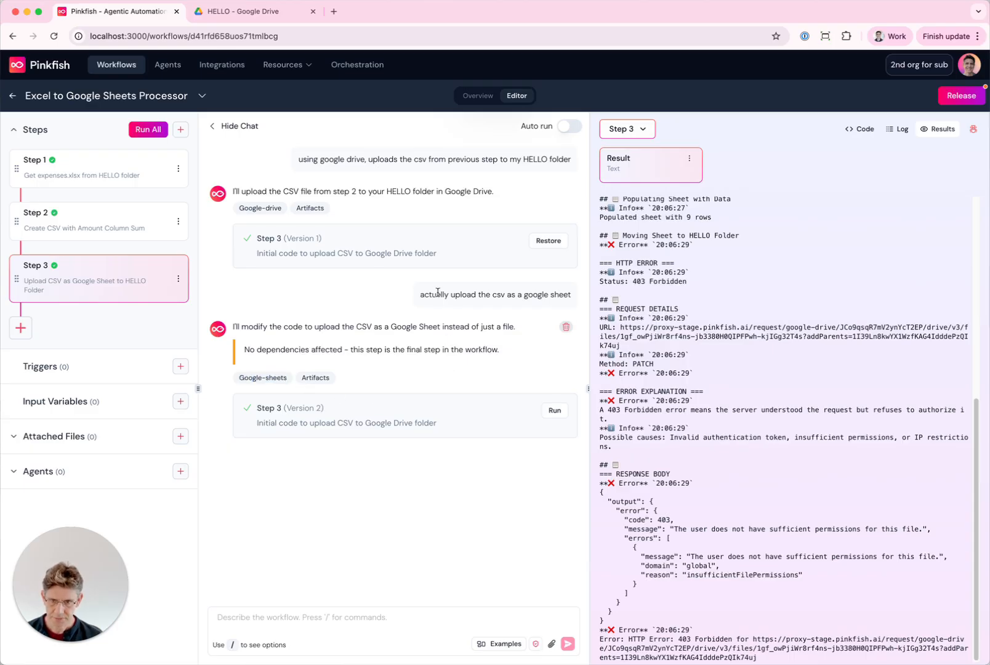
Reuse the last Step 3 prompt and submit it as "actually upload the csv as a google sheet being sure to use google drive".
left_click_drag(419, 294, 566, 294)
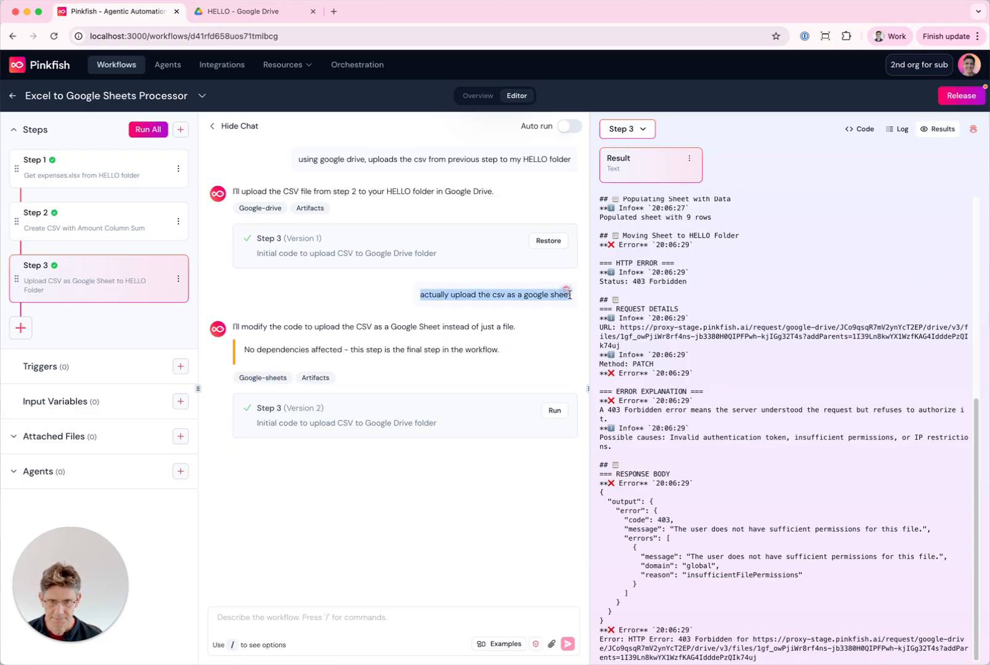
key("ctrl+c")
left_click(258, 619)
key("ctrl+v")
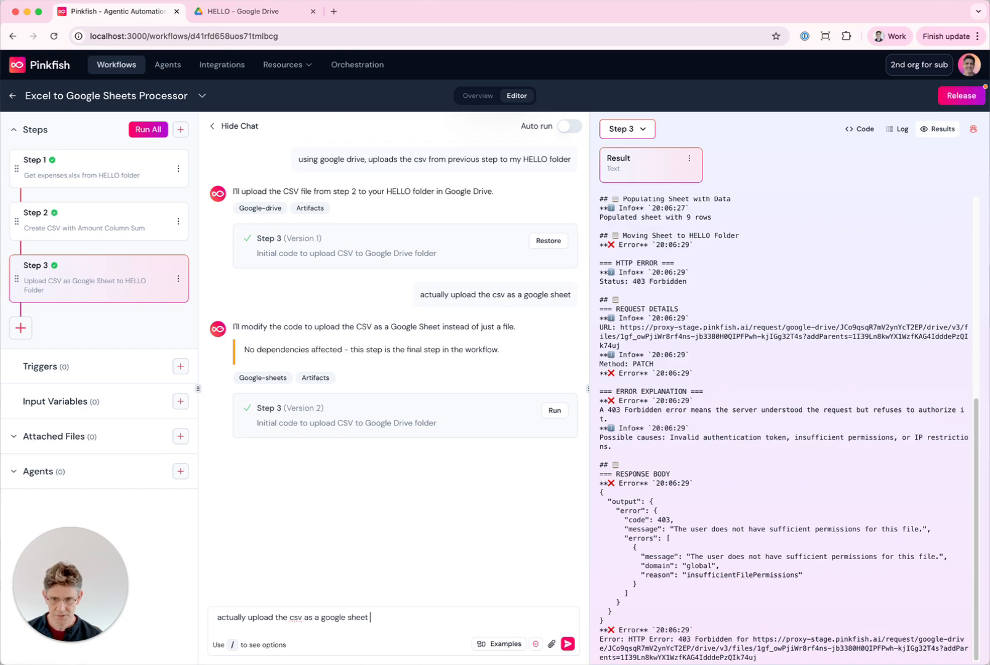
type("being sur")
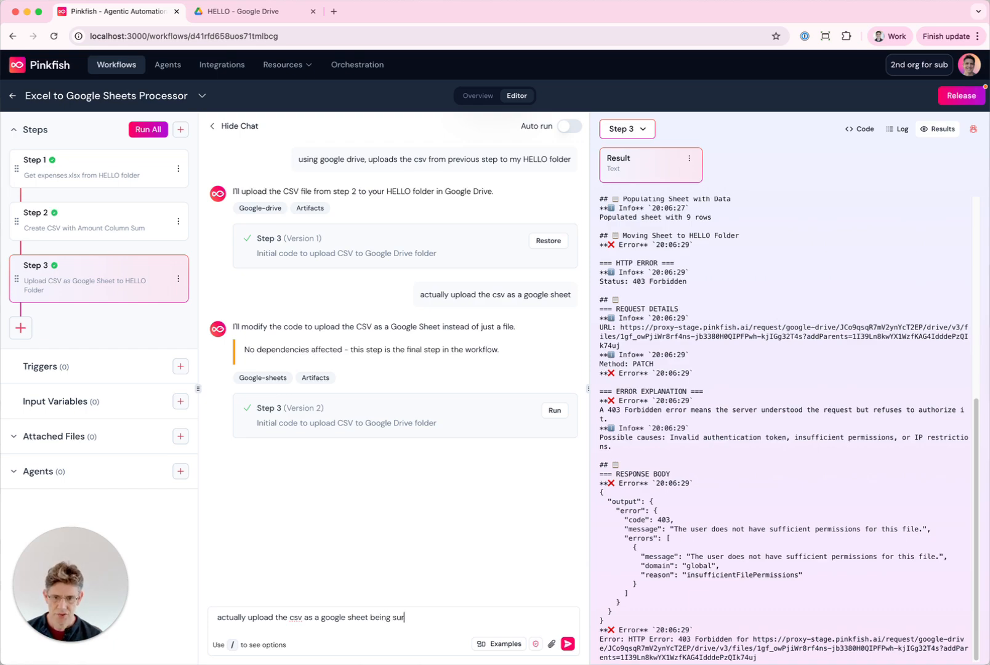
type("e to use goog")
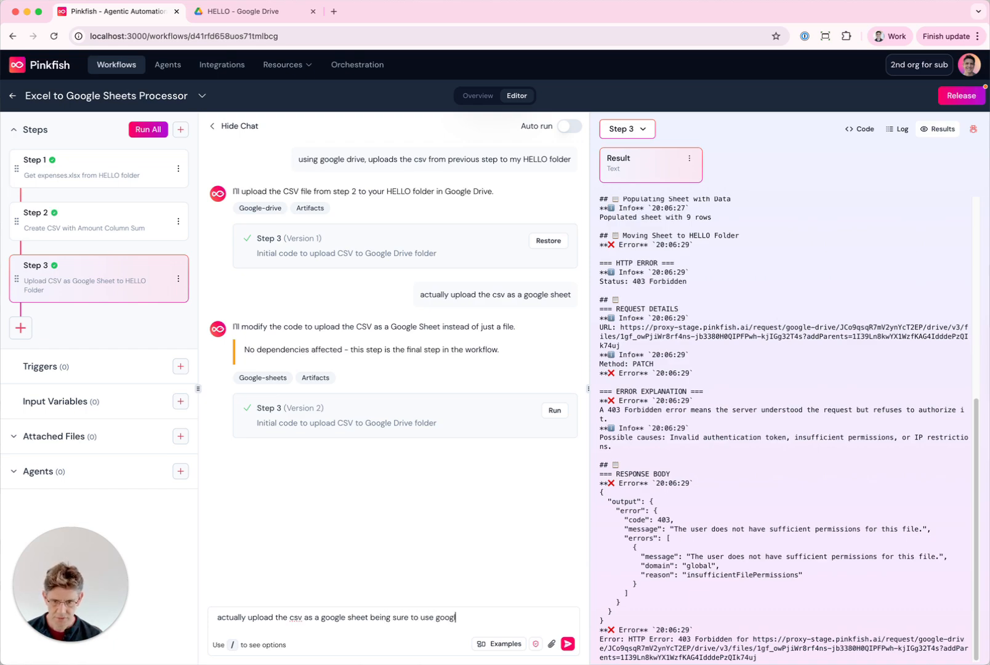
type("le drive")
key("Return")
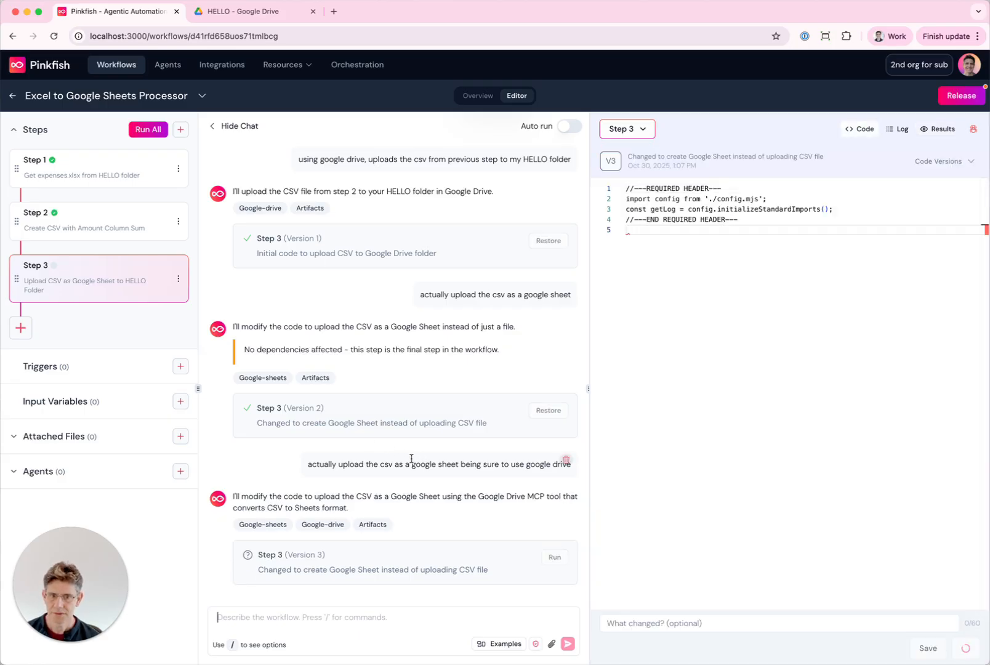
Run Step 3, open the new expenses_with_total Google Sheet from the HELLO folder in Google Drive, and check its TOTAL cell.
left_click_drag(303, 526, 346, 527)
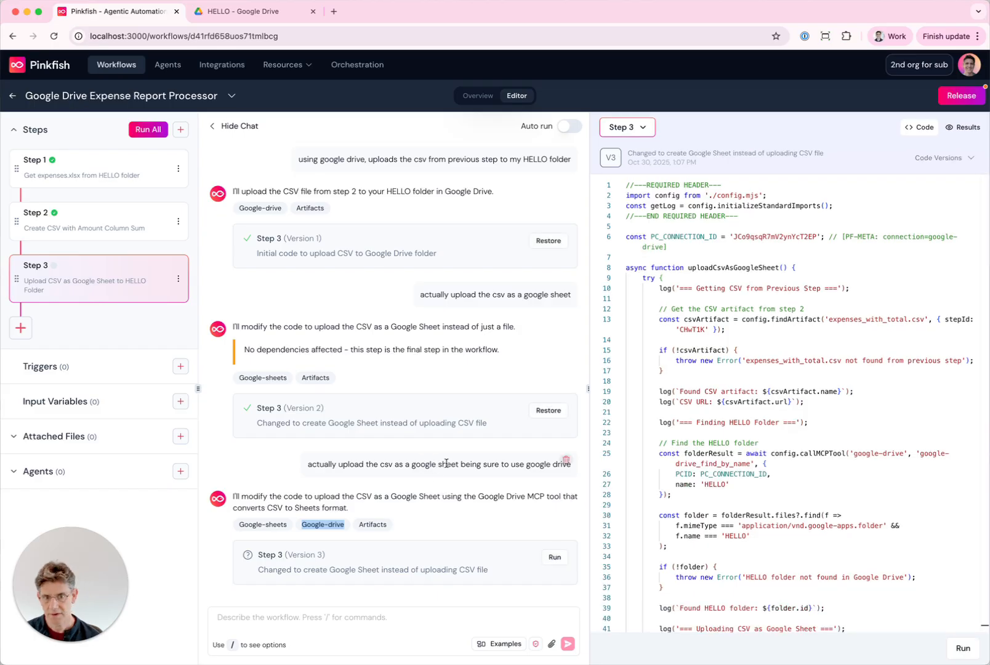
left_click(962, 647)
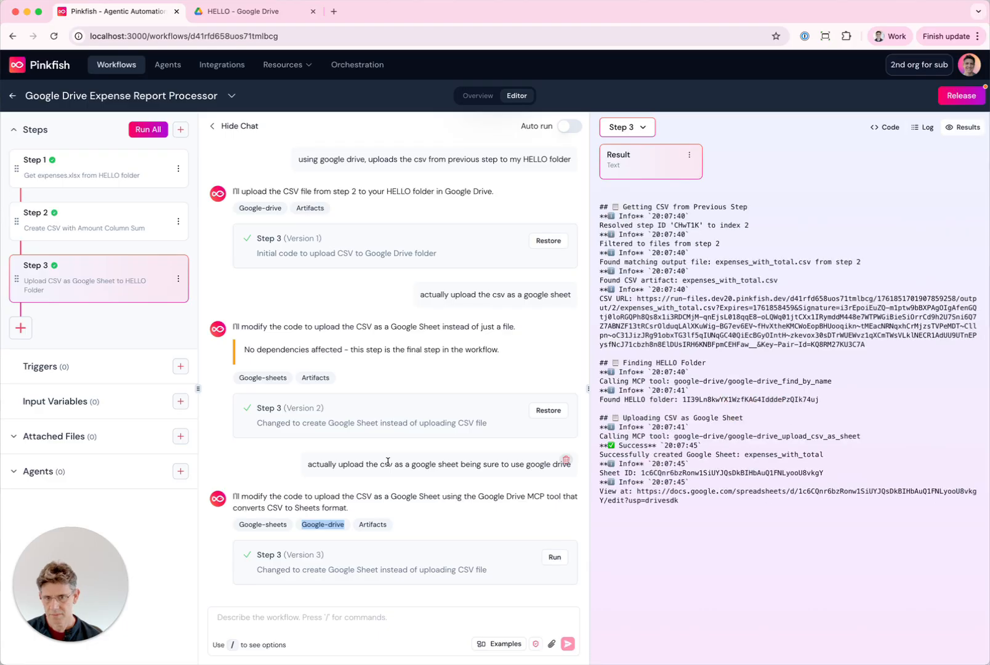
left_click(253, 14)
left_click(21, 67)
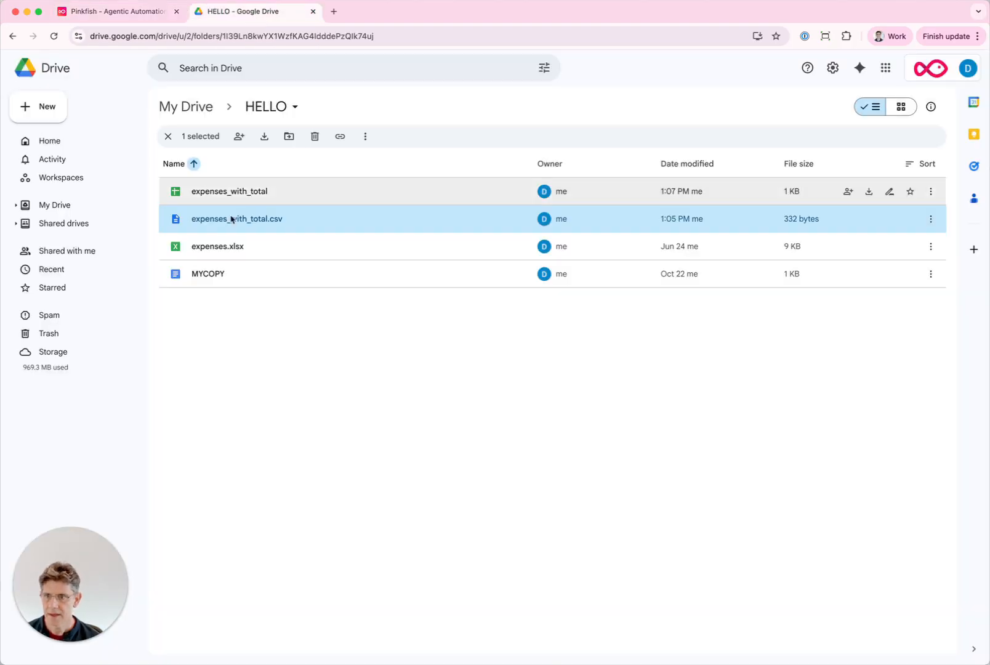
left_click(326, 364)
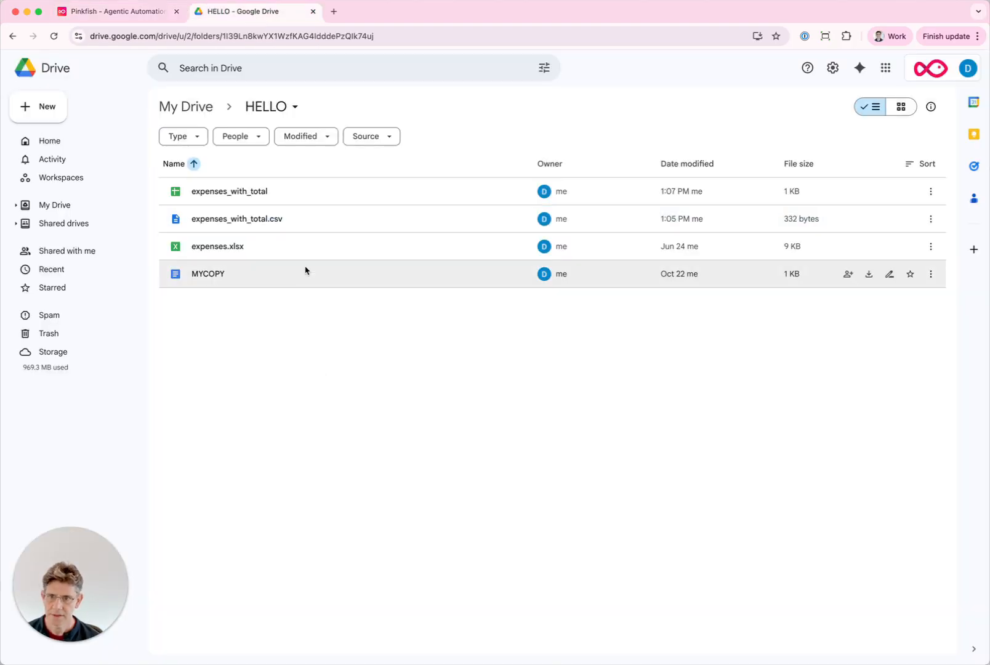
double_click(254, 196)
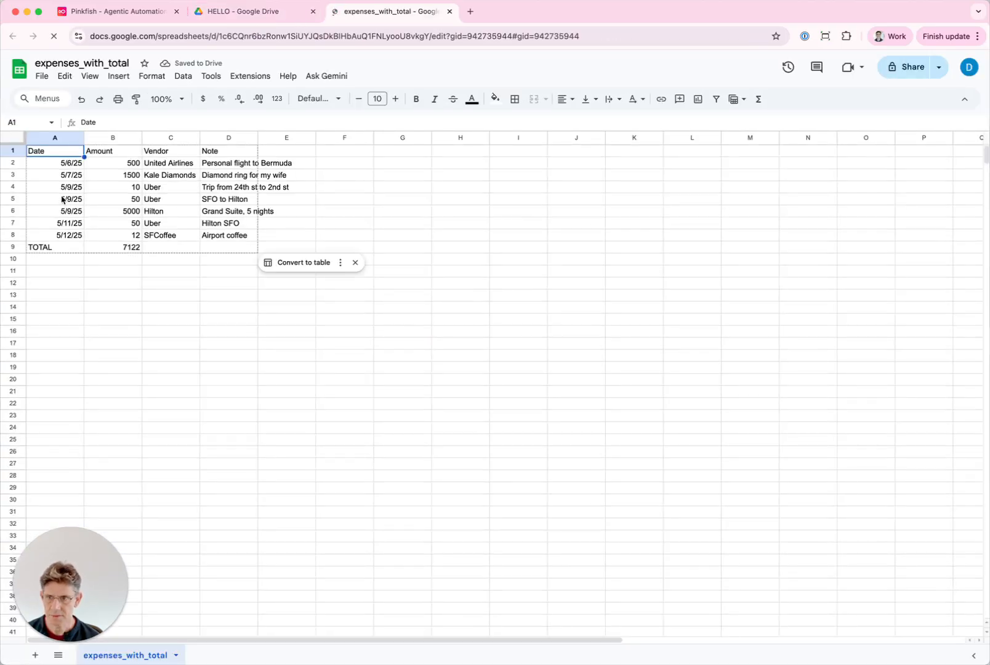
left_click(130, 250)
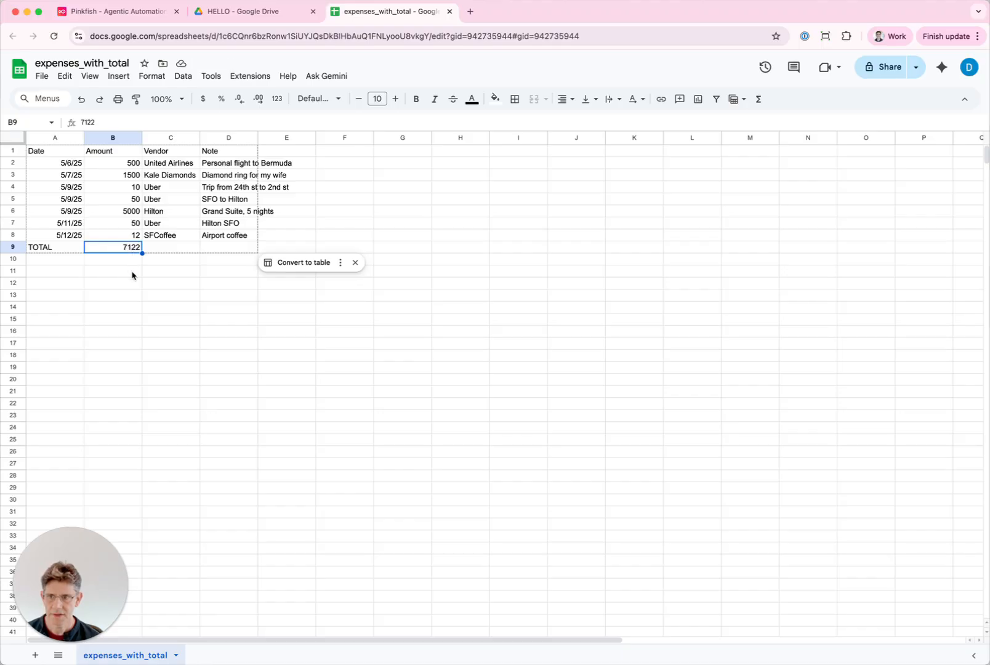
Return to Pinkfish and review the results of Steps 1, 2 and 3, checking the HELLO folder in Google Drive in between.
left_click(106, 10)
left_click(326, 311)
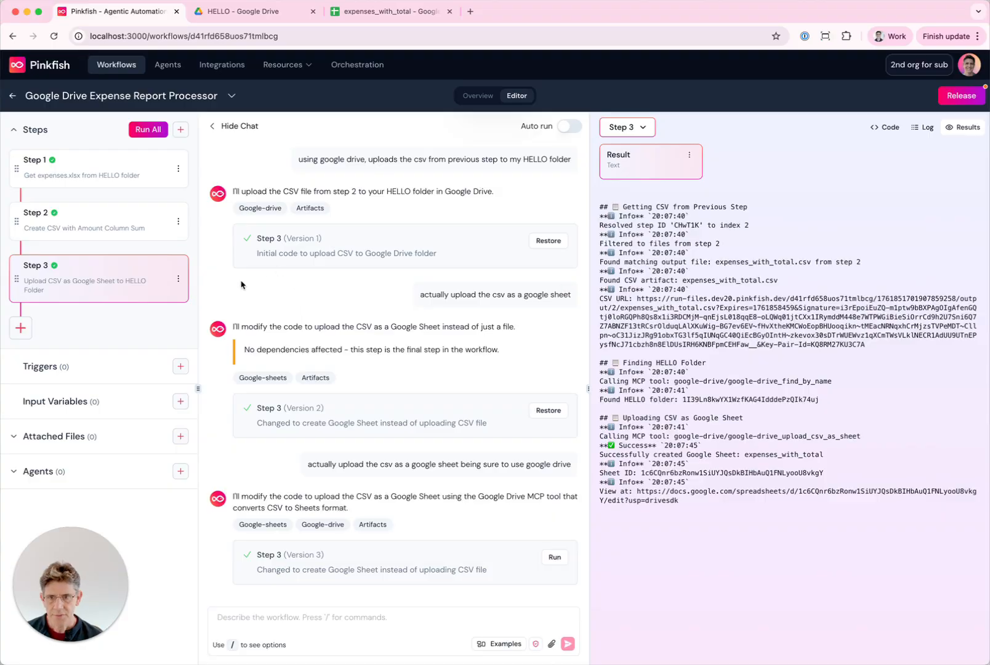
left_click(117, 161)
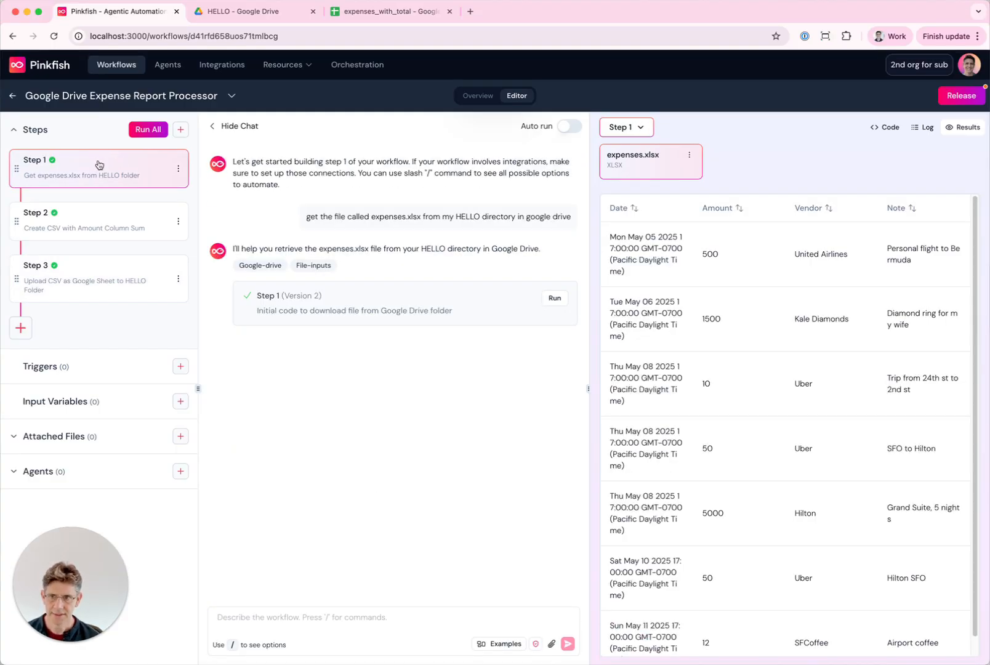
left_click(253, 13)
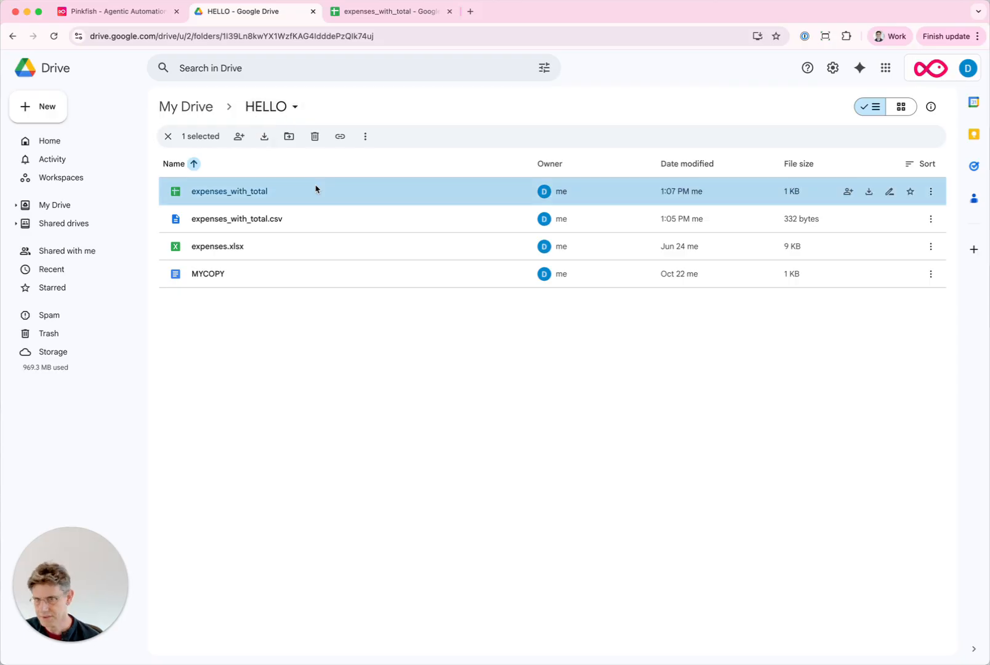
left_click(139, 12)
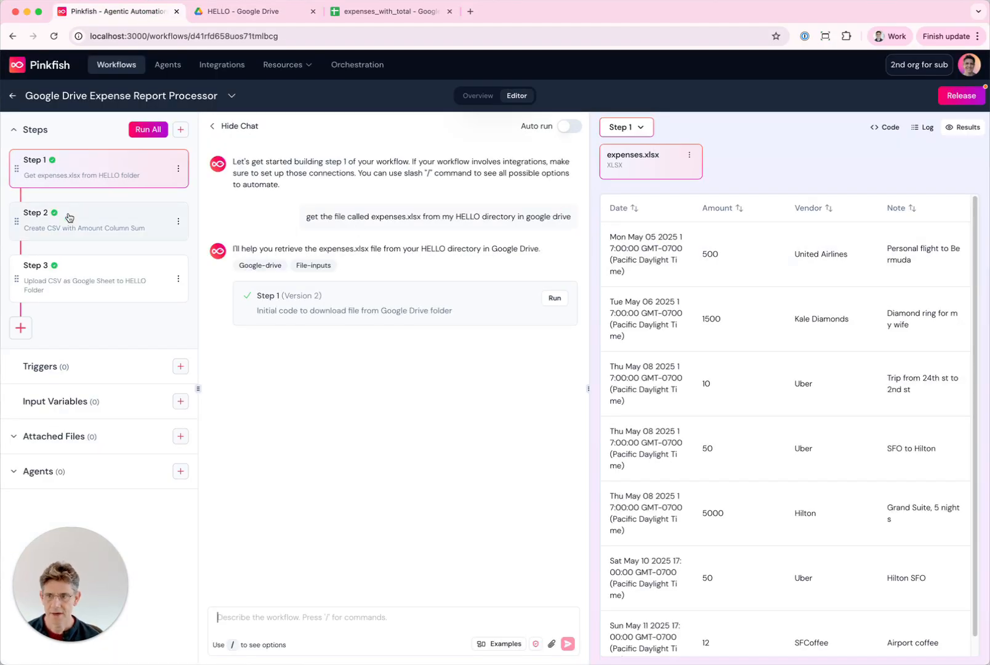
left_click(88, 218)
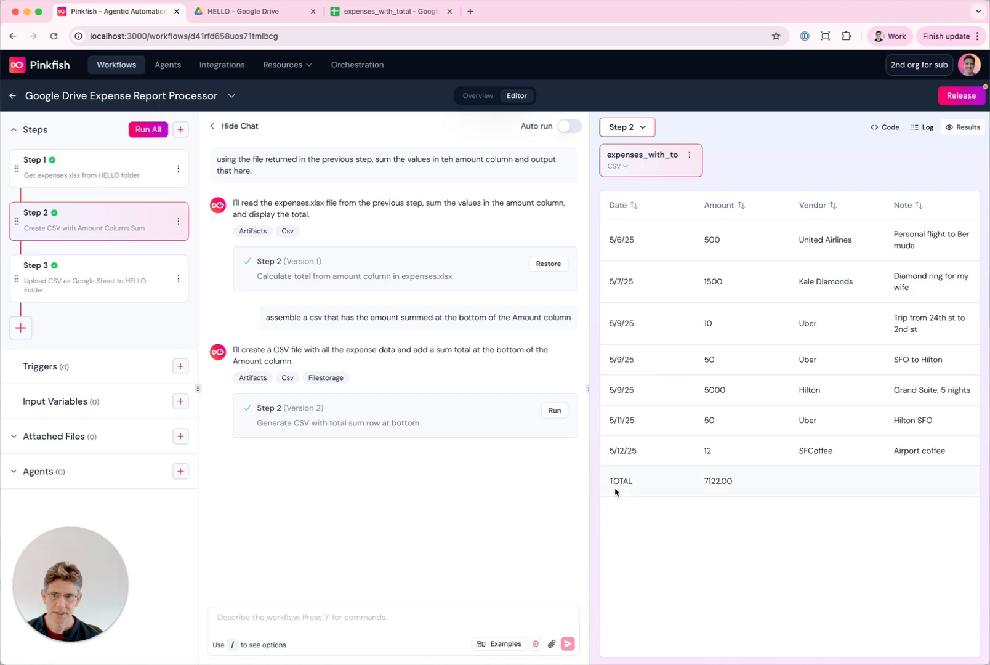
left_click(138, 283)
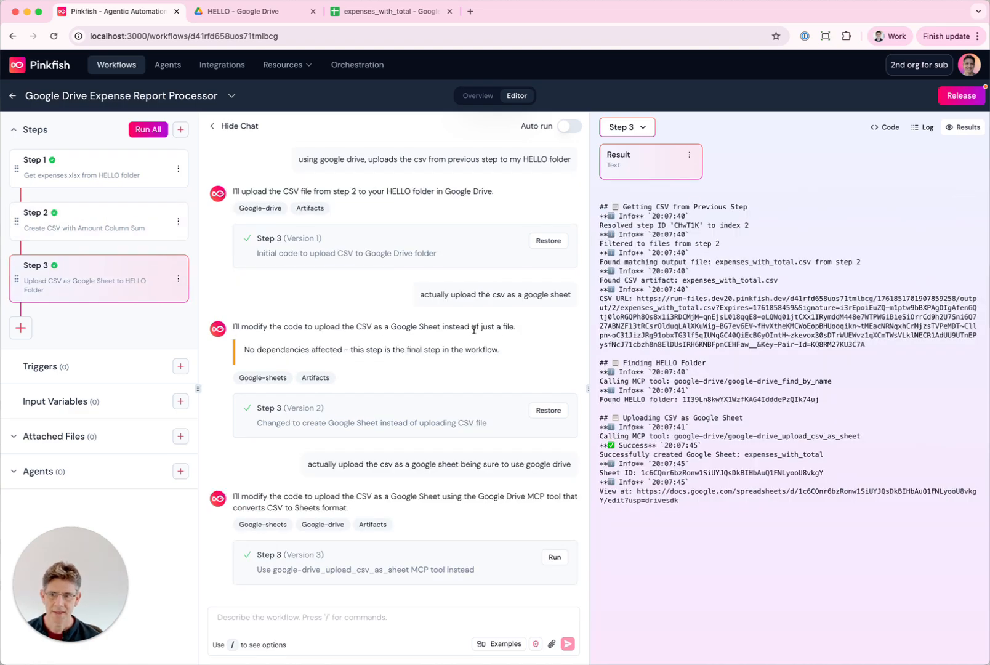
left_click(89, 167)
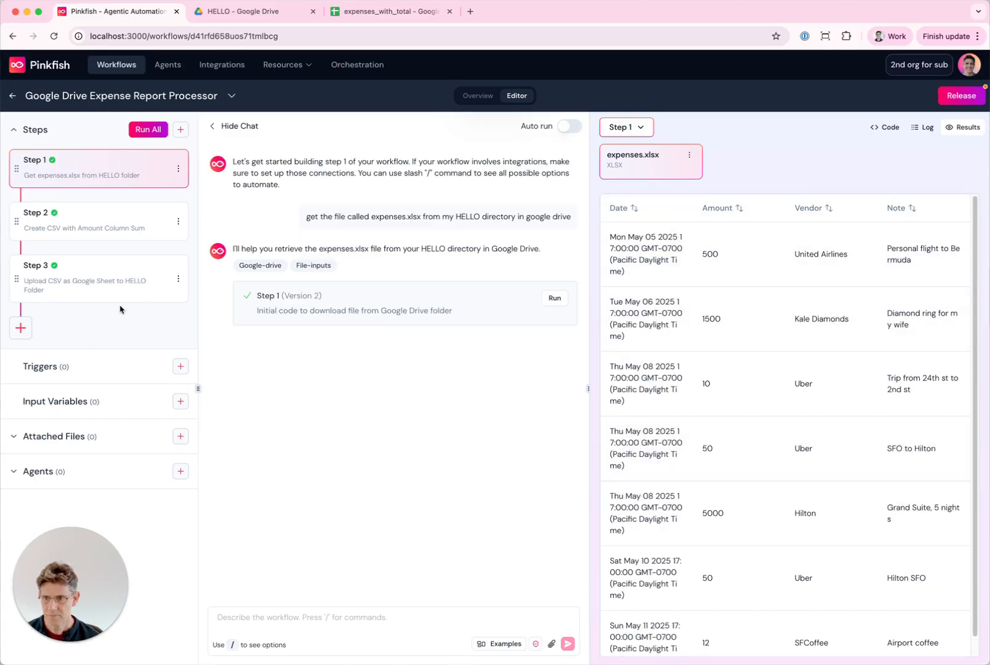
Add Step 4 using the Delete Artifacts skill with the prompt "delete all my artifacts", and run it.
left_click(21, 330)
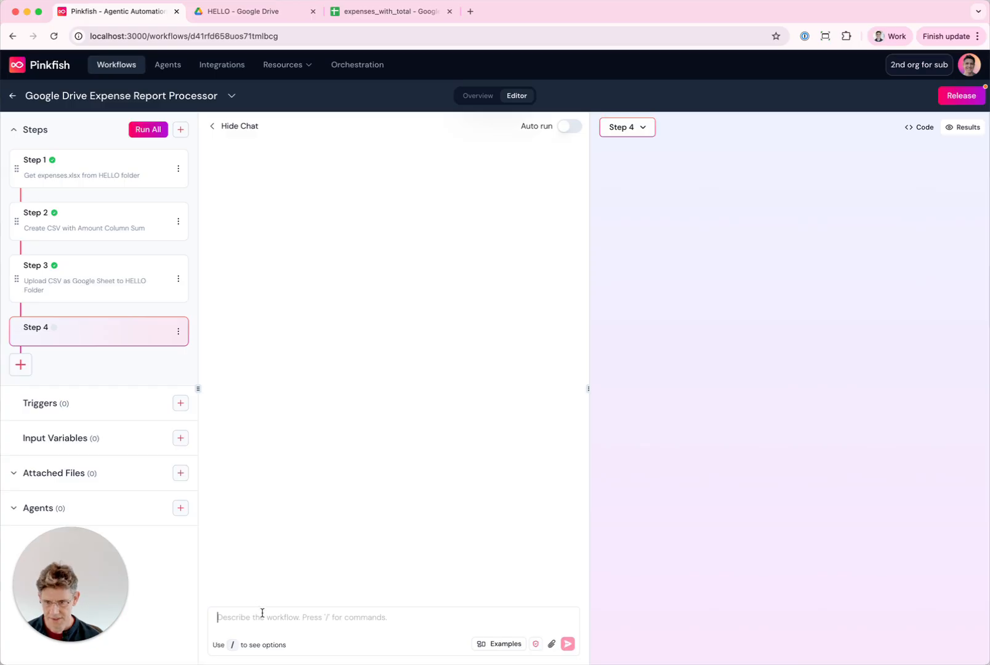
left_click(289, 610)
type("/d")
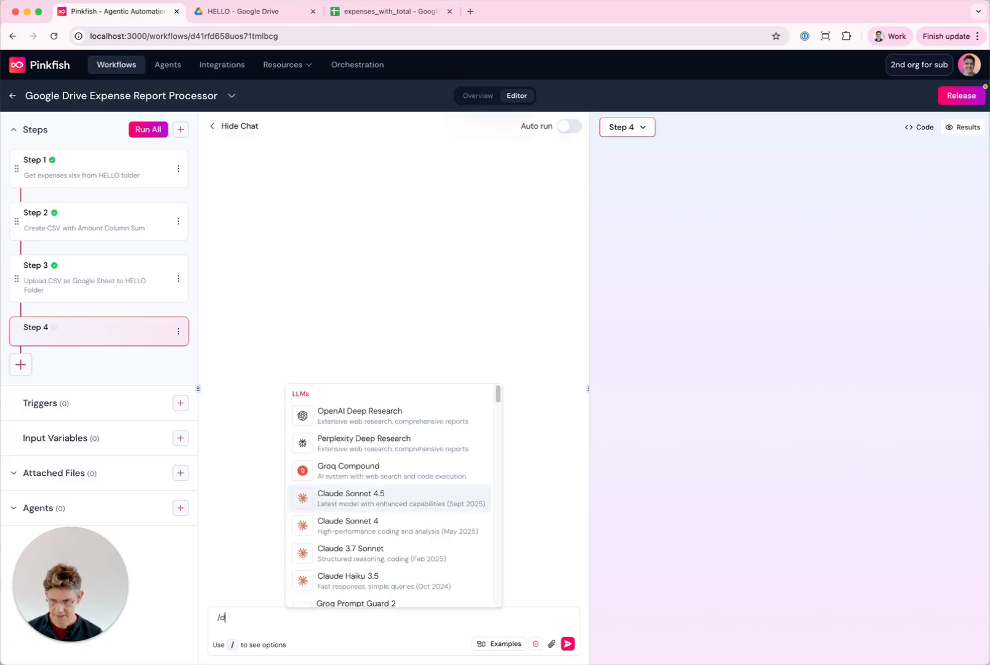
type("elete")
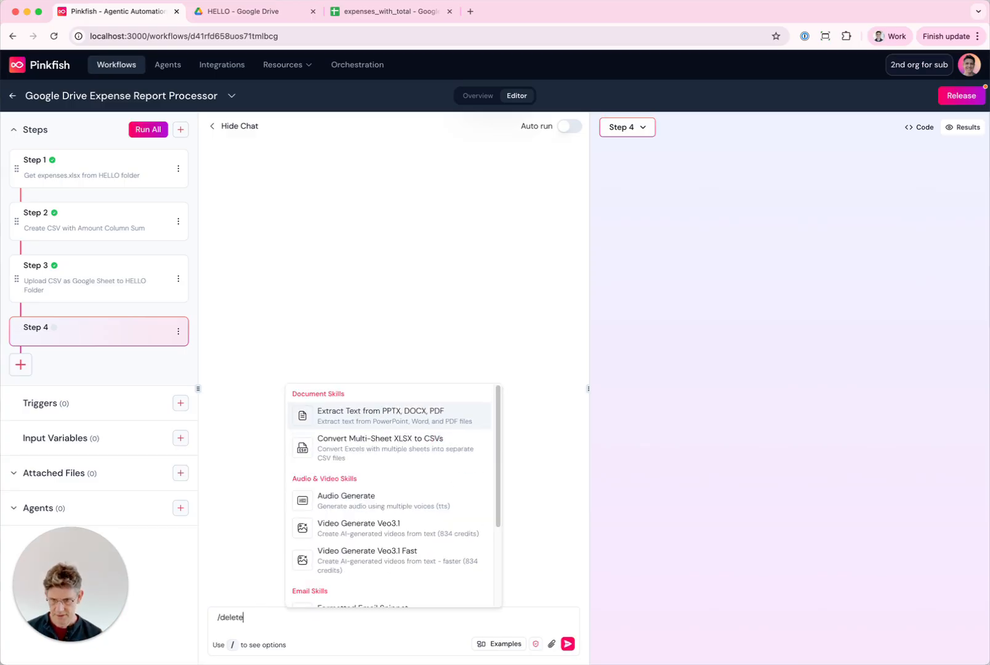
left_click(327, 596)
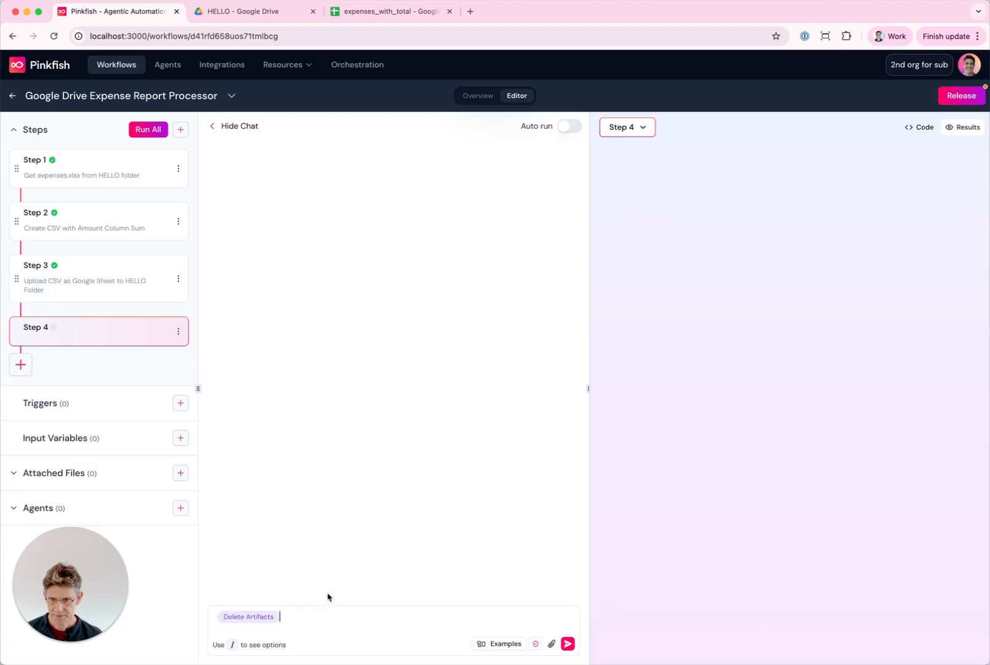
type("delete all my artifacts")
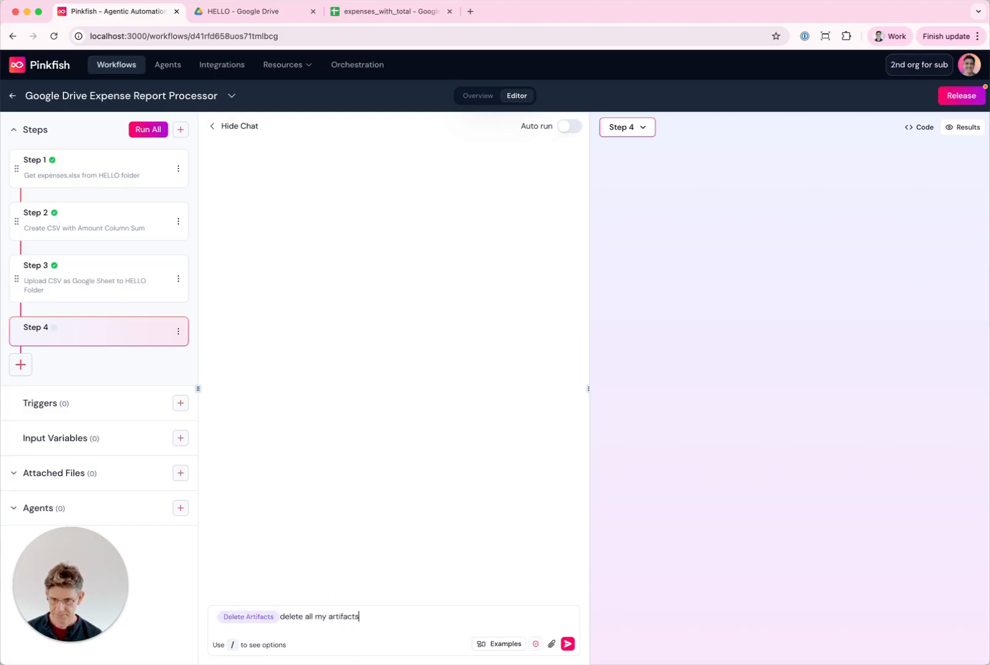
left_click(567, 643)
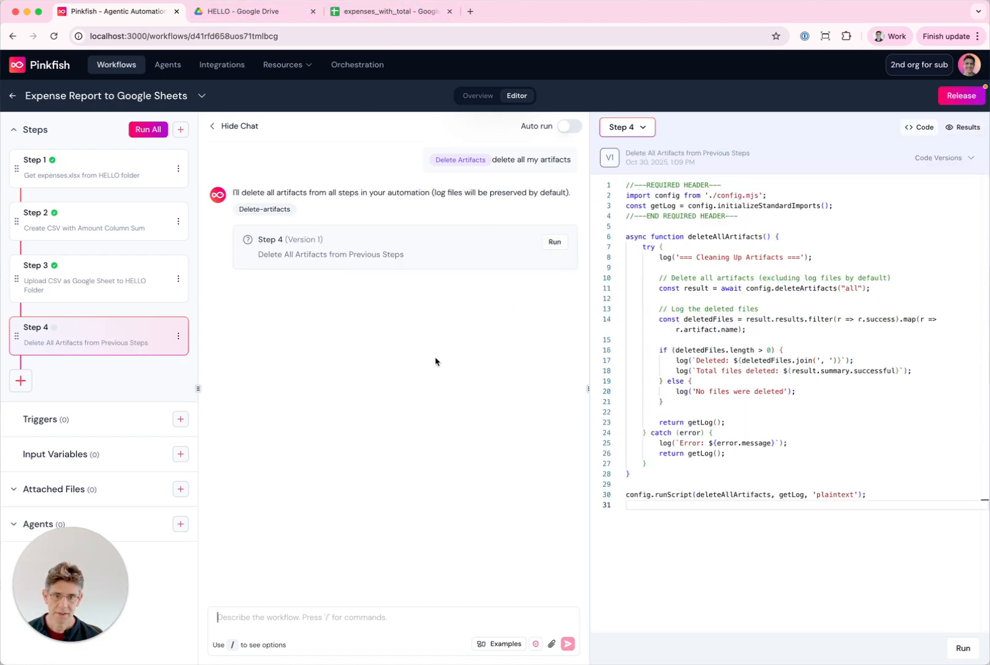
left_click(969, 643)
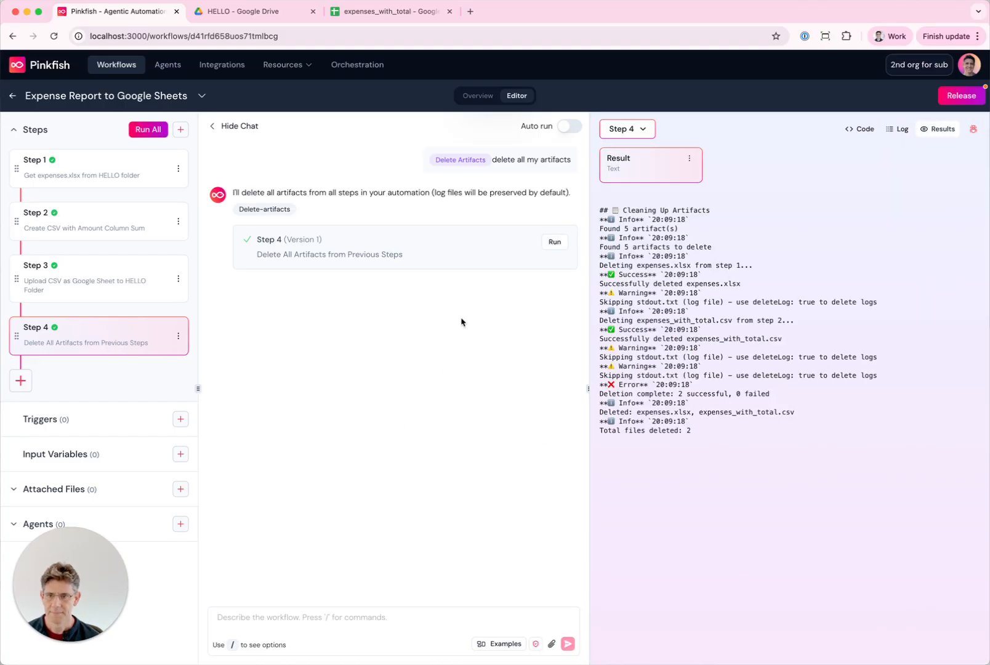
Reload the workflow page and check the results of Steps 1, 2 and 3 for remaining artifacts.
left_click(103, 168)
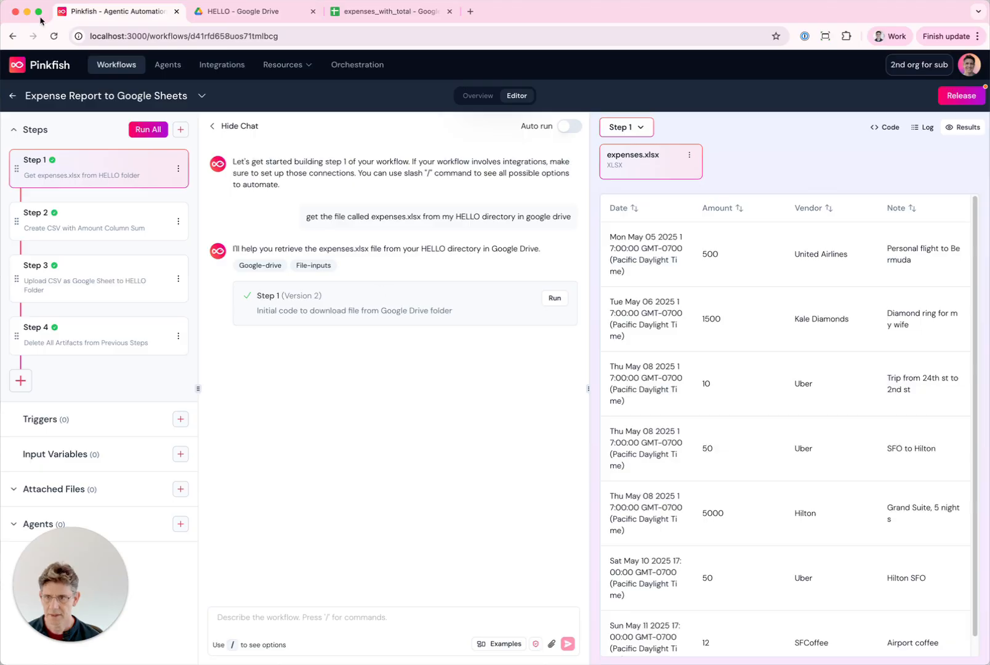
left_click(55, 36)
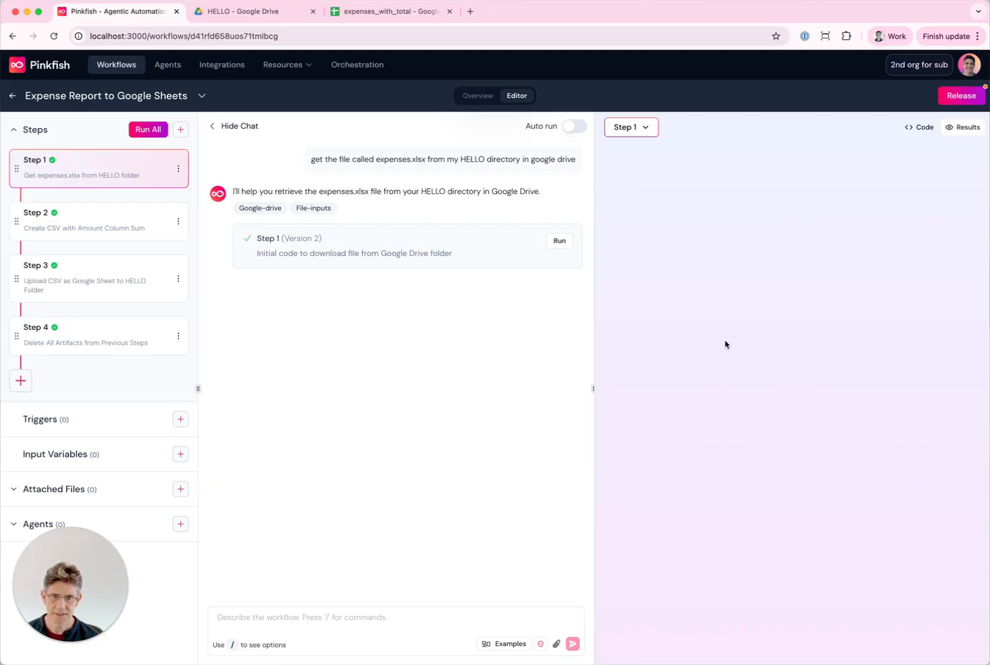
left_click(98, 220)
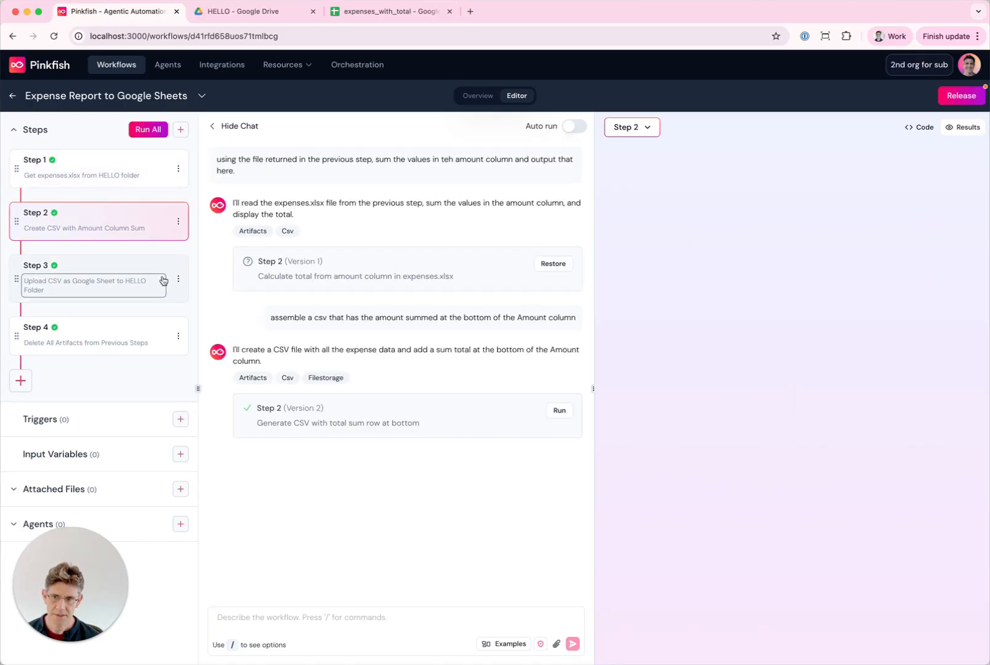
left_click(137, 268)
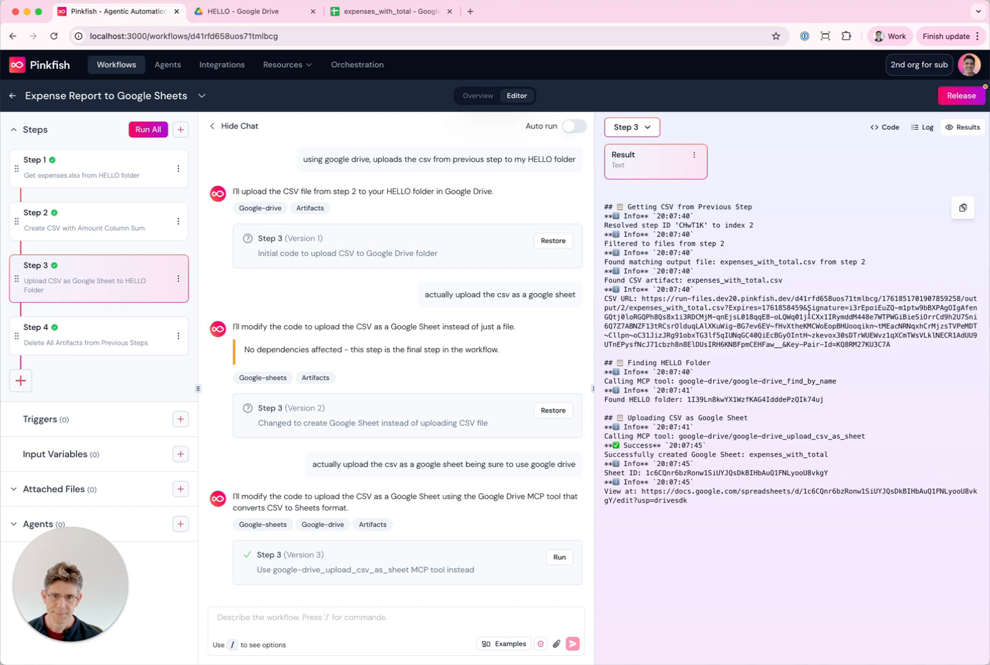